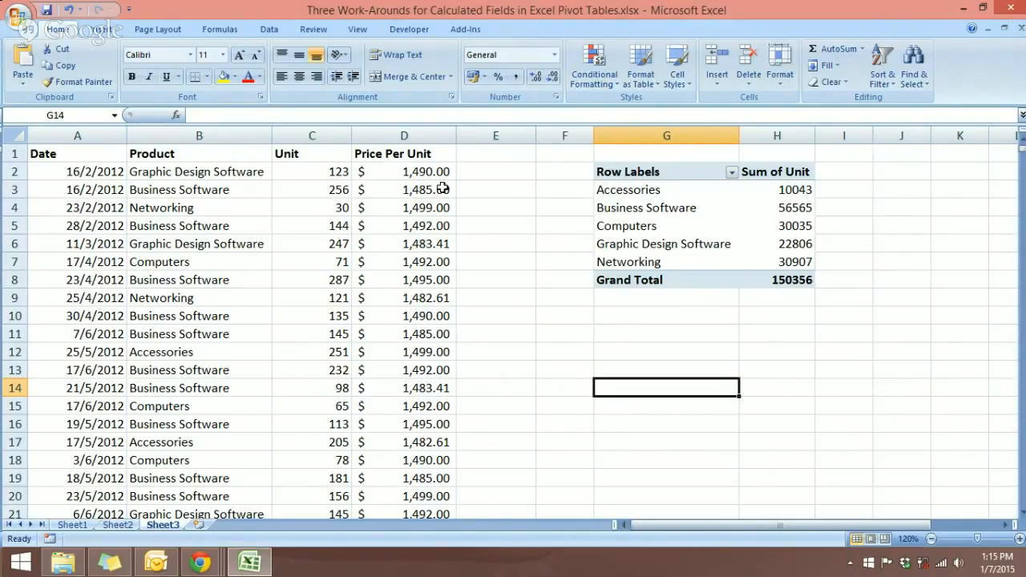
Select the Accessories value in the pivot table and move the PivotTable Field List clear of the table.
left_click(466, 159)
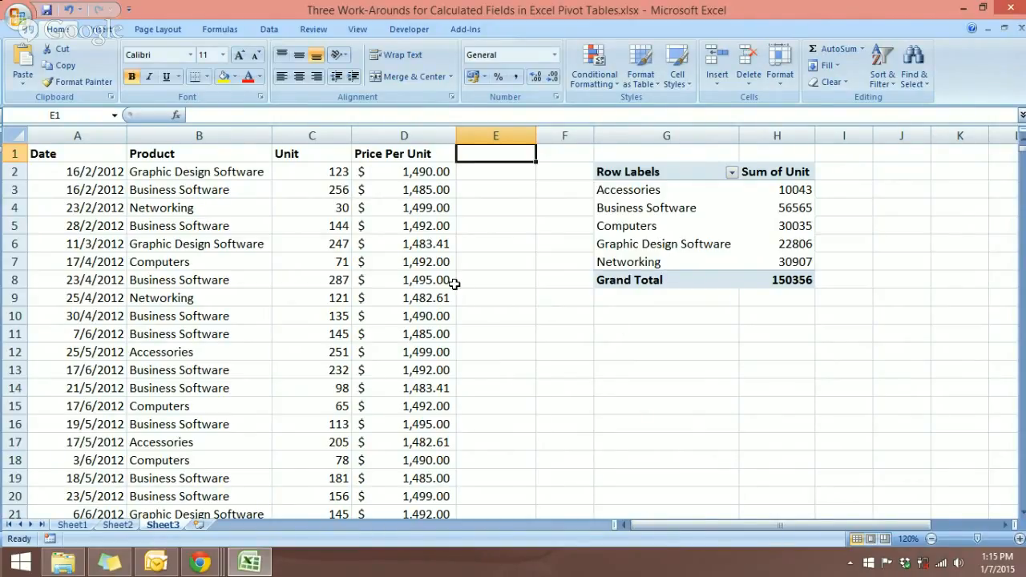
left_click(767, 207)
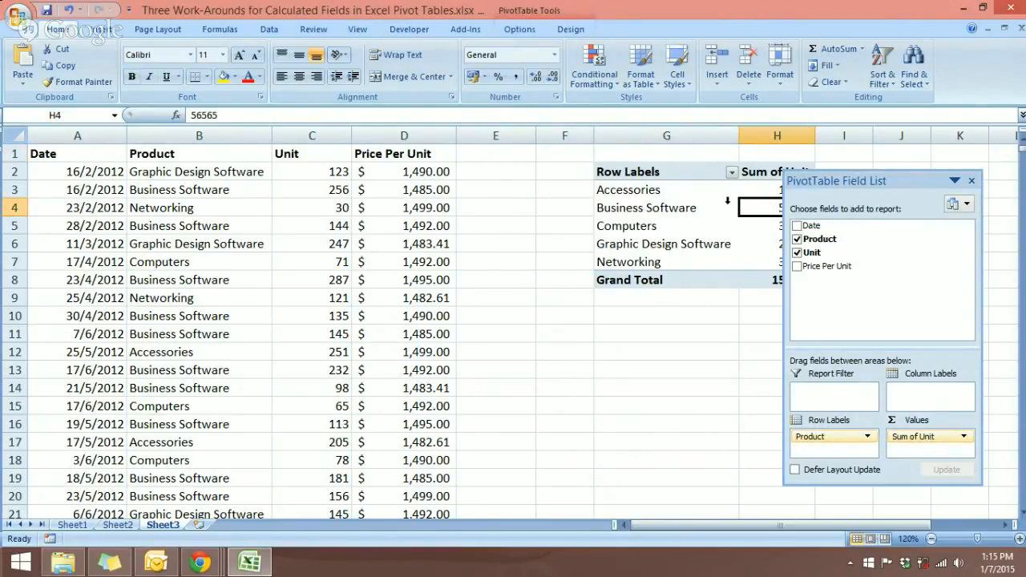
left_click_drag(871, 181, 914, 159)
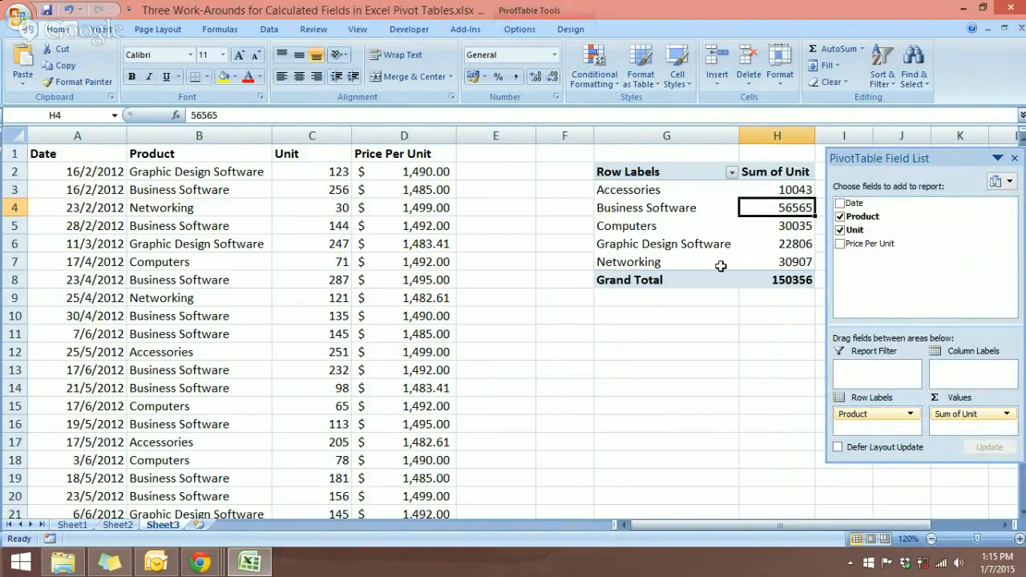
left_click(776, 193)
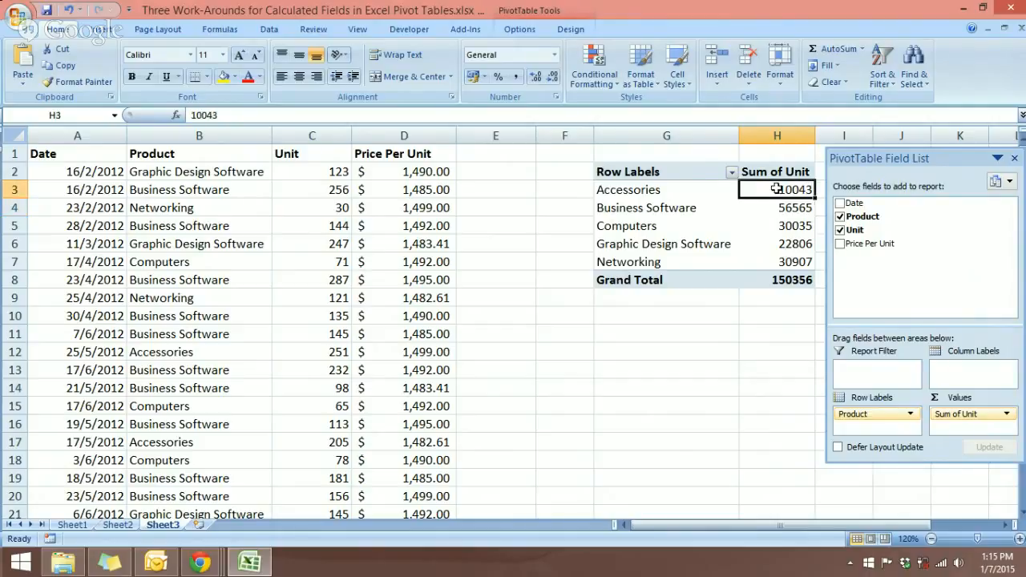
mouse_move(760, 208)
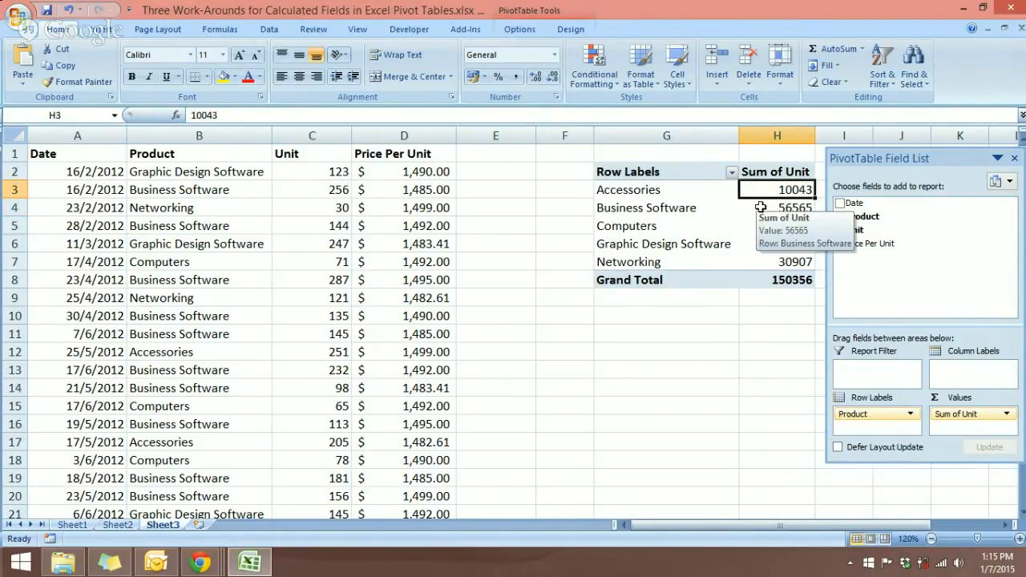
Start a new calculated field for the pivot table and name it TotalSales.
left_click(515, 30)
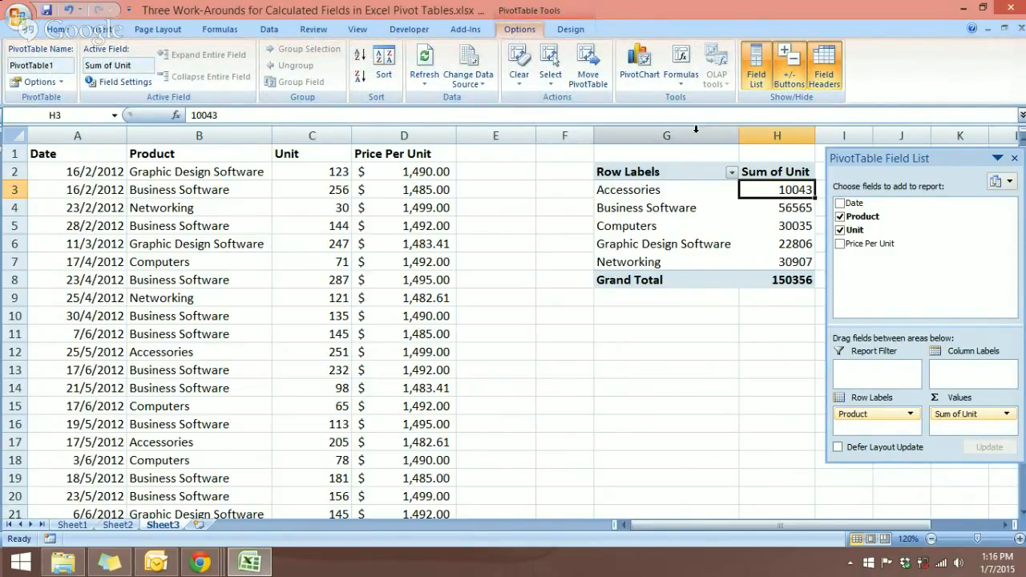
left_click(680, 85)
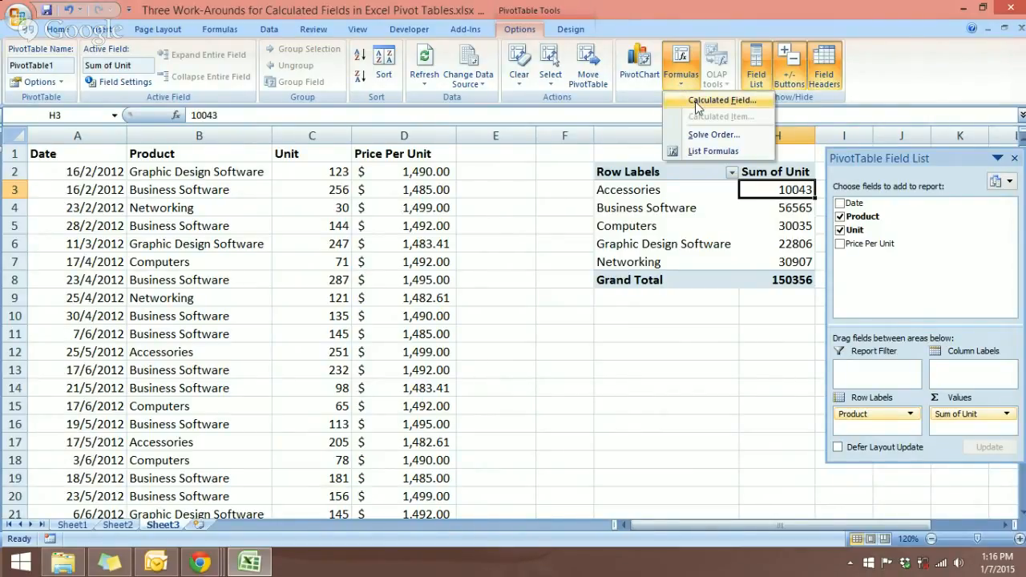
left_click(694, 101)
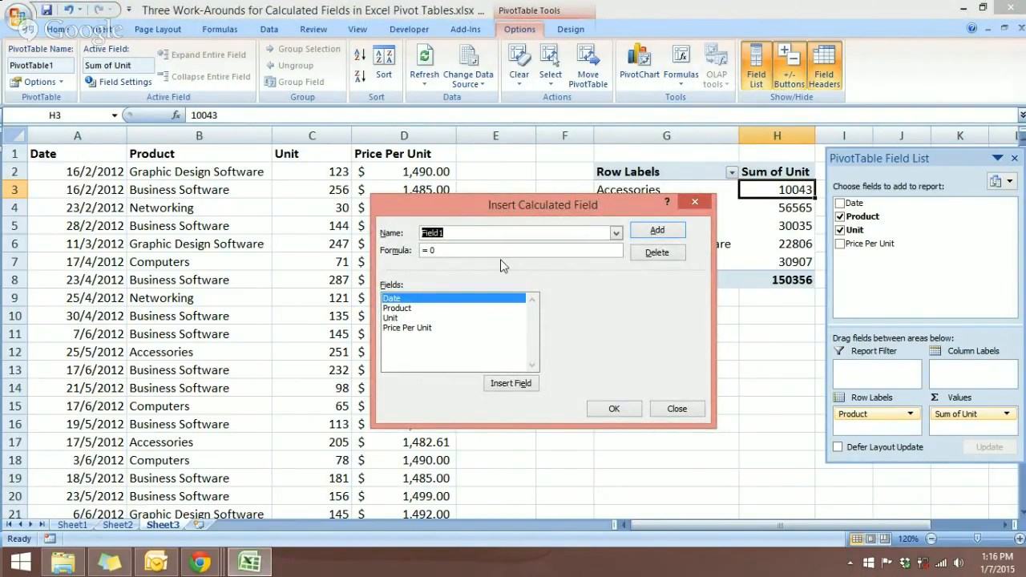
type("TotalSales")
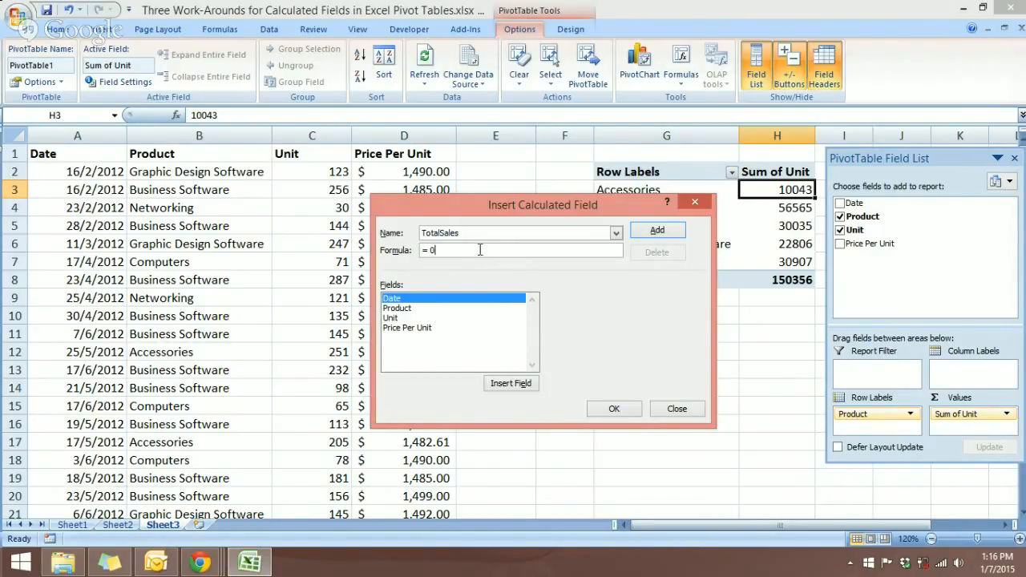
Define the TotalSales formula as Unit*'Price Per Unit' and add the field to the pivot table.
key("BackSpace")
key("BackSpace")
left_click(404, 318)
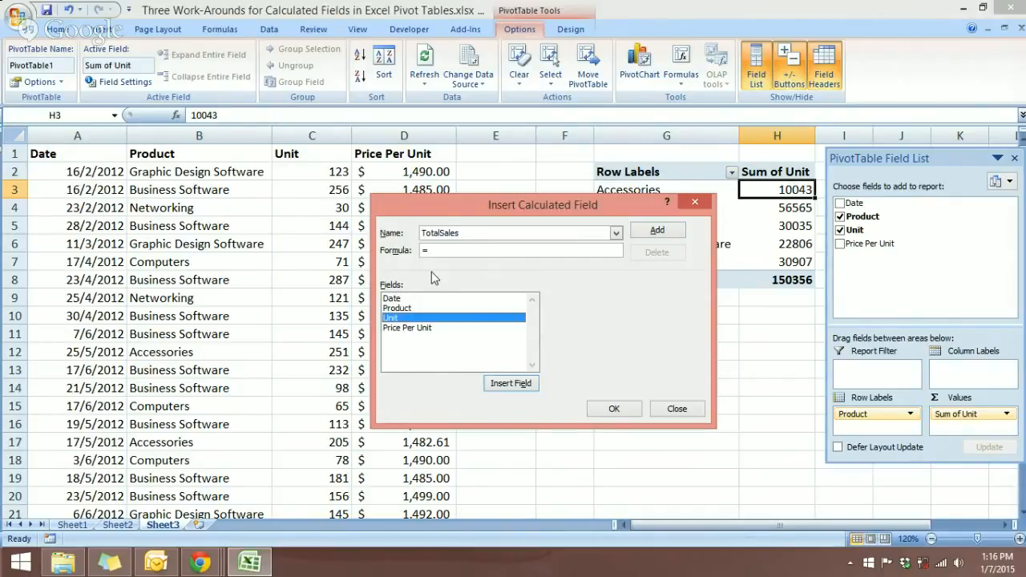
left_click(492, 386)
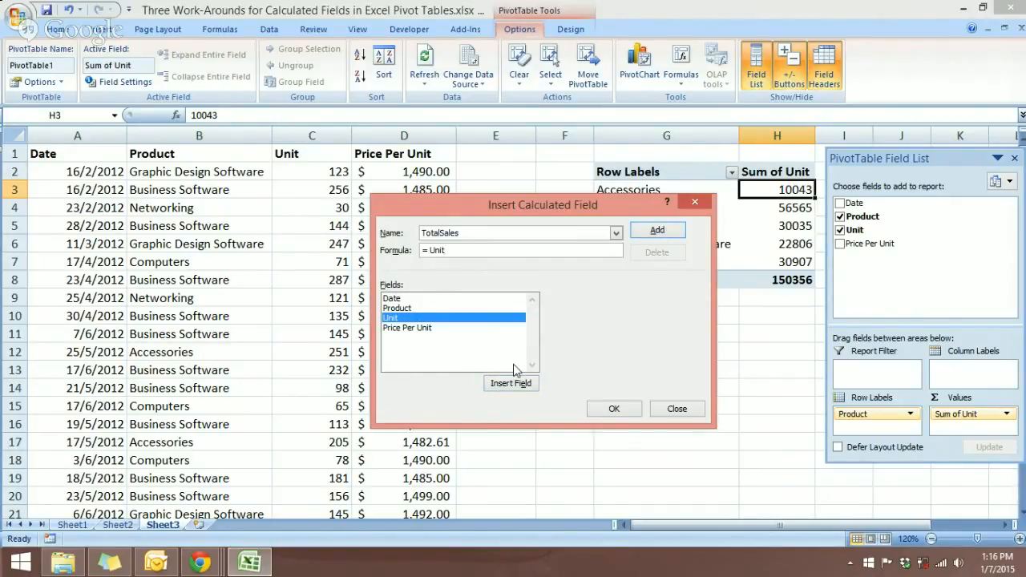
type("*")
left_click(423, 330)
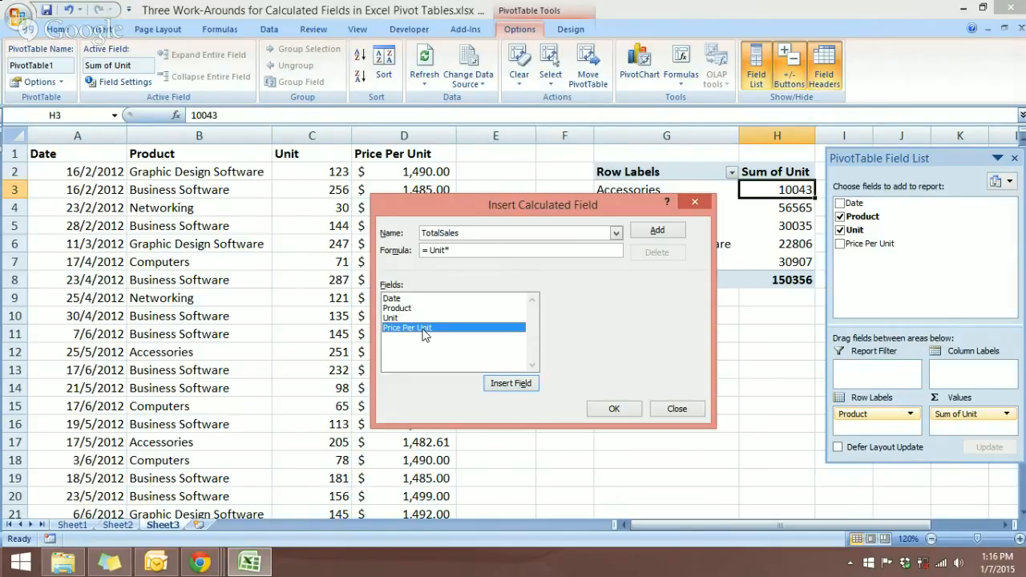
double_click(423, 331)
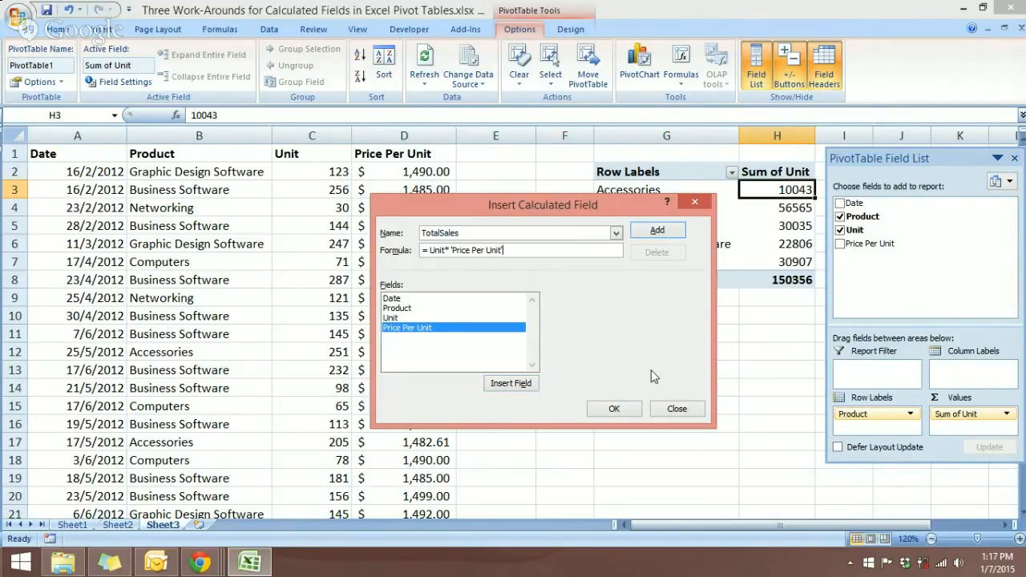
left_click(614, 410)
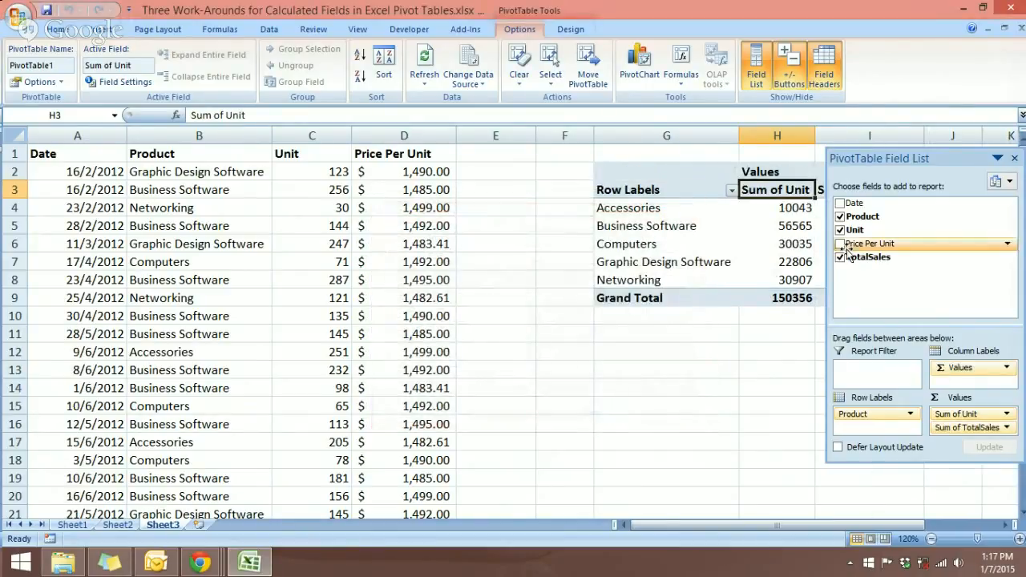
Examine the Sum of TotalSales values for each product in the pivot table.
left_click(691, 388)
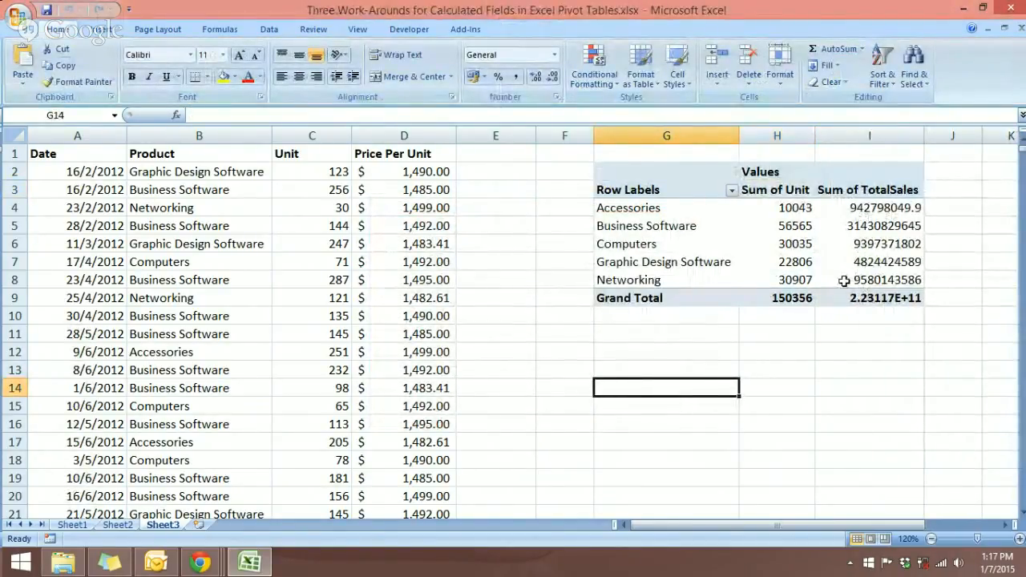
mouse_move(844, 281)
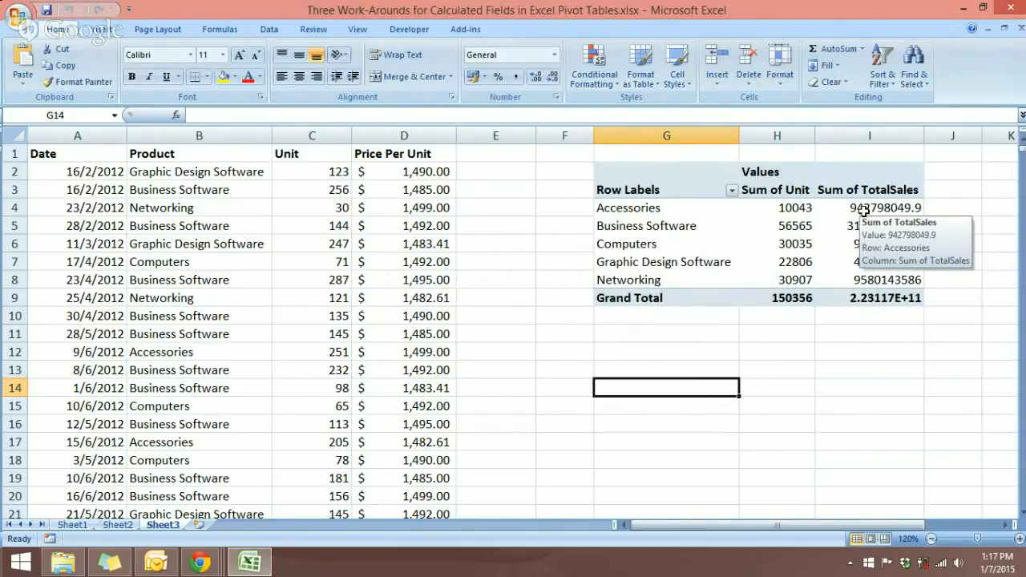
left_click(863, 210)
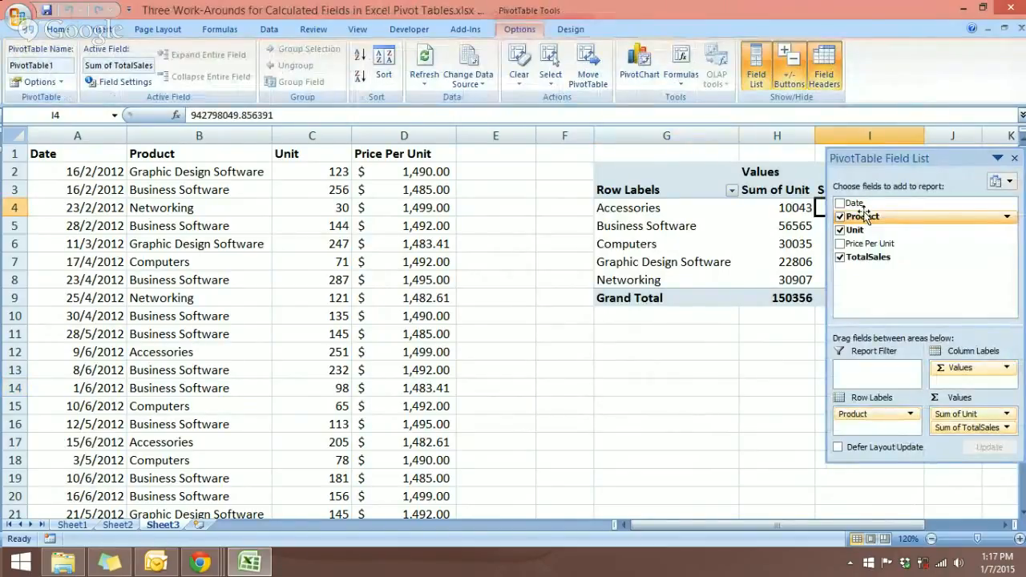
left_click(997, 158)
left_click(725, 369)
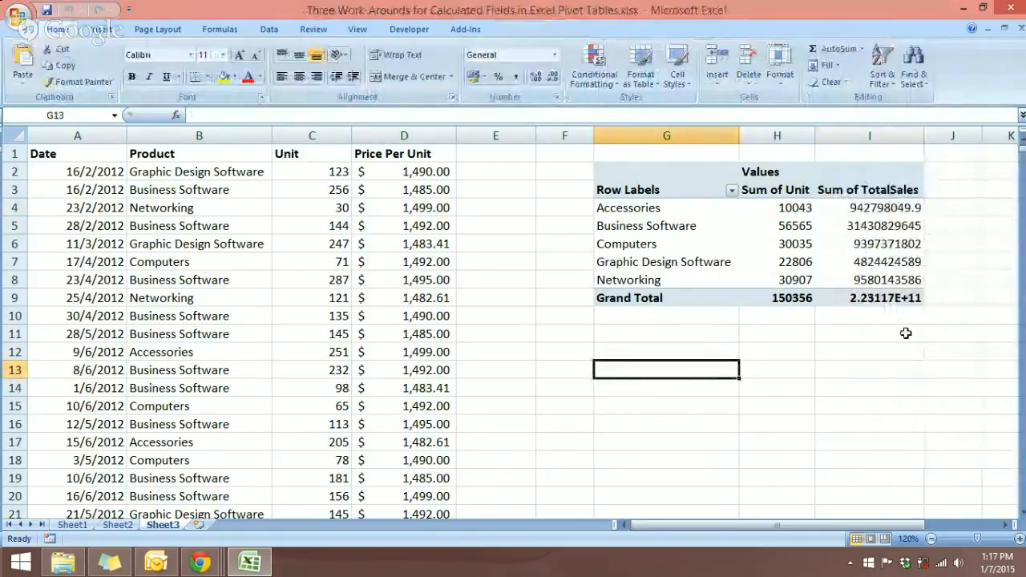
Set the Sum of TotalSales number format to Number with 0 decimal places and the 1000 separator, keeping the field list off the table.
left_click(882, 225)
left_click_drag(925, 179, 374, 184)
right_click(872, 229)
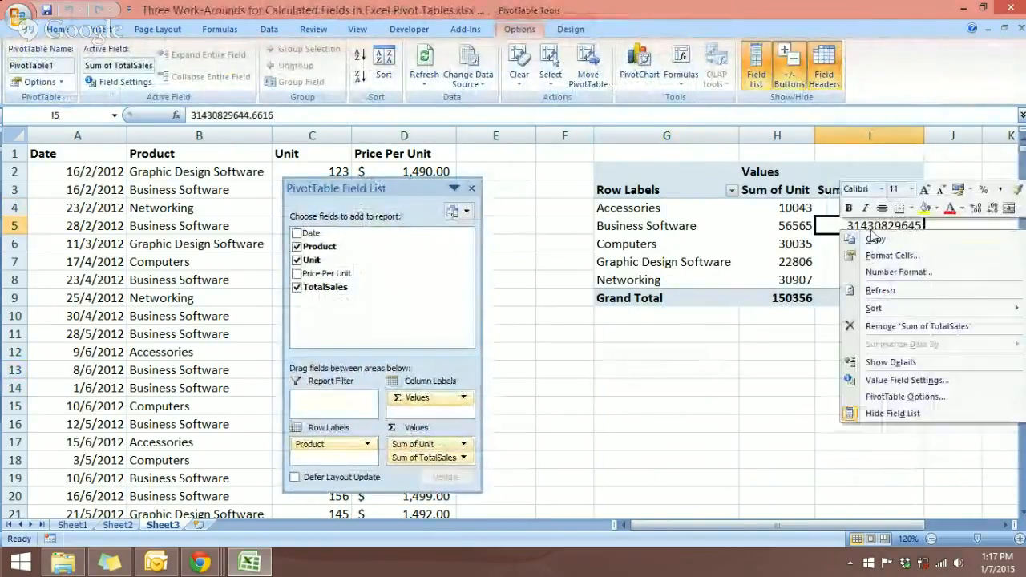
left_click(898, 380)
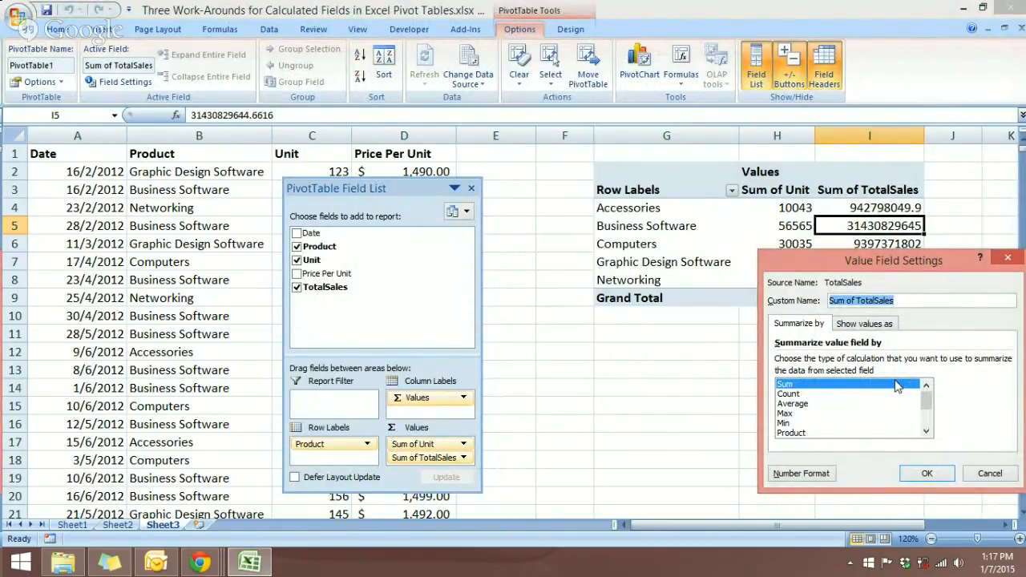
left_click(822, 477)
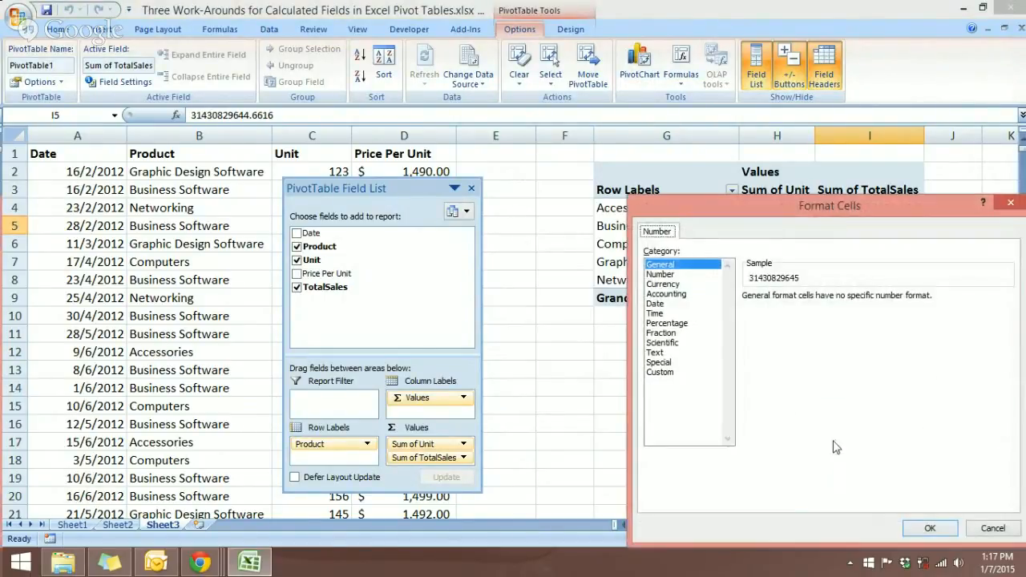
left_click(657, 275)
double_click(808, 297)
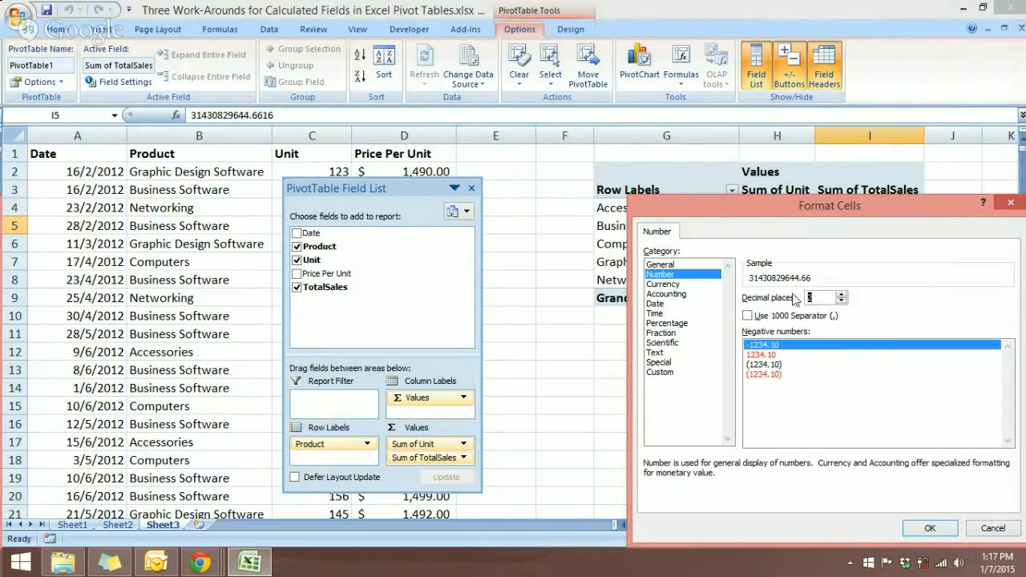
type("0")
left_click(749, 317)
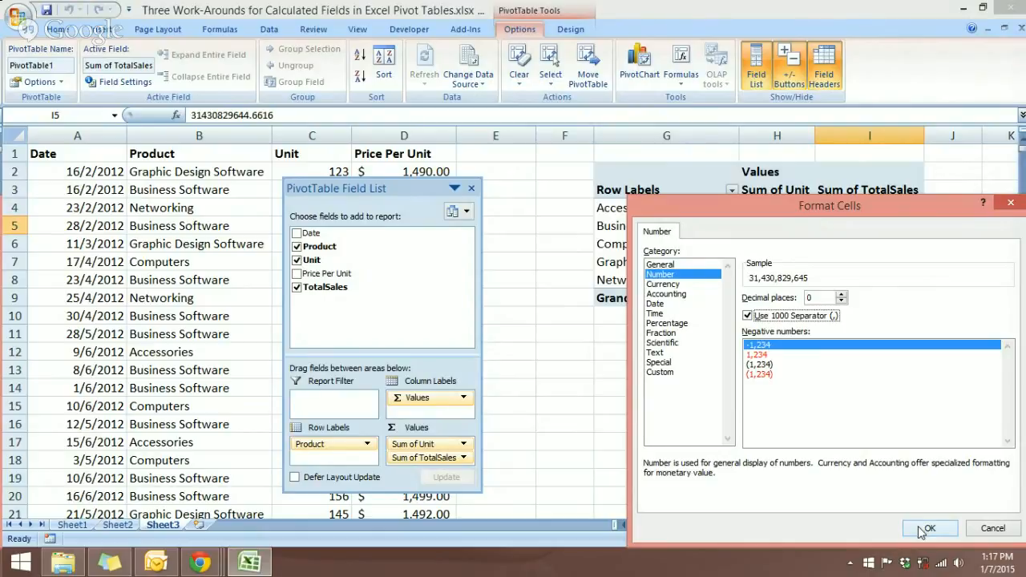
Switch the Sum of TotalSales number format to Currency with a $ symbol and apply it to the value field.
left_click(663, 284)
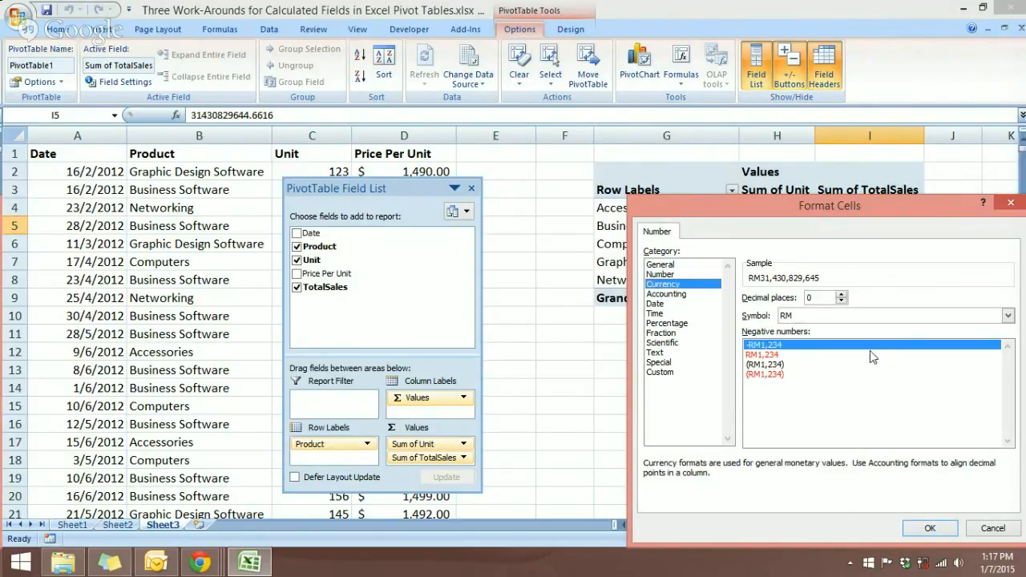
left_click(908, 316)
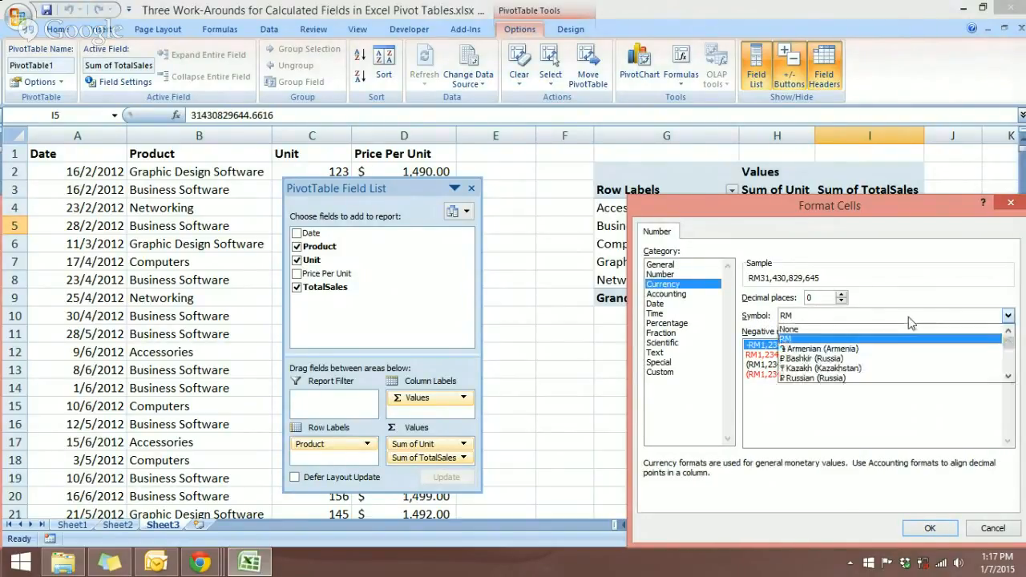
left_click(1007, 376)
left_click(1008, 376)
left_click(1007, 376)
left_click(1008, 377)
left_click(1008, 377)
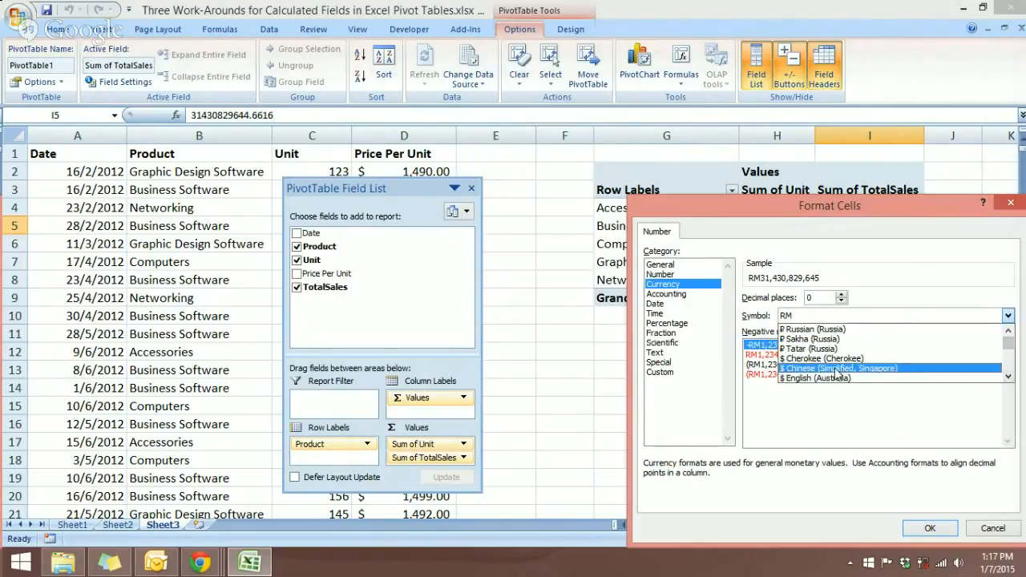
left_click(849, 388)
left_click(928, 527)
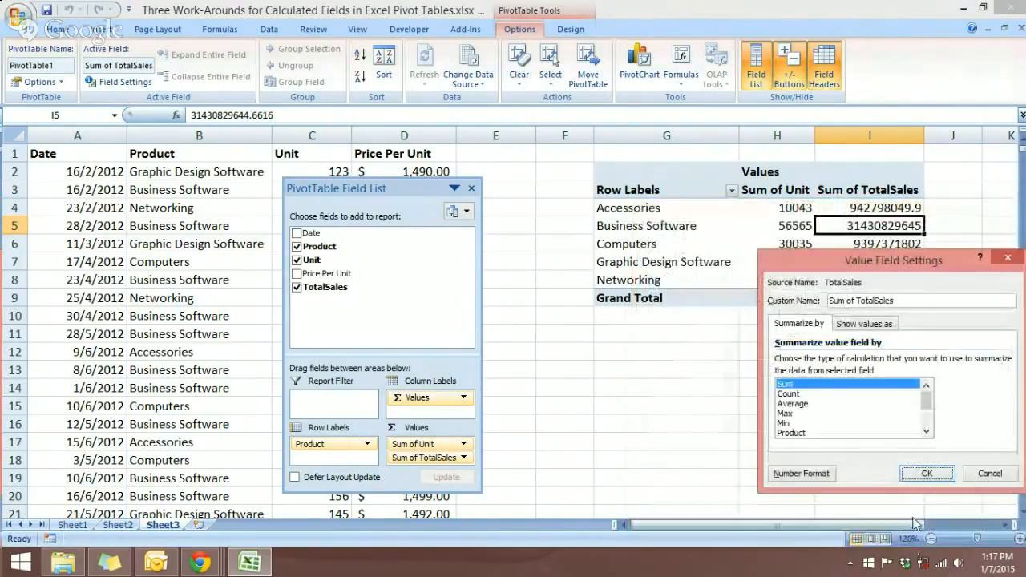
left_click(918, 479)
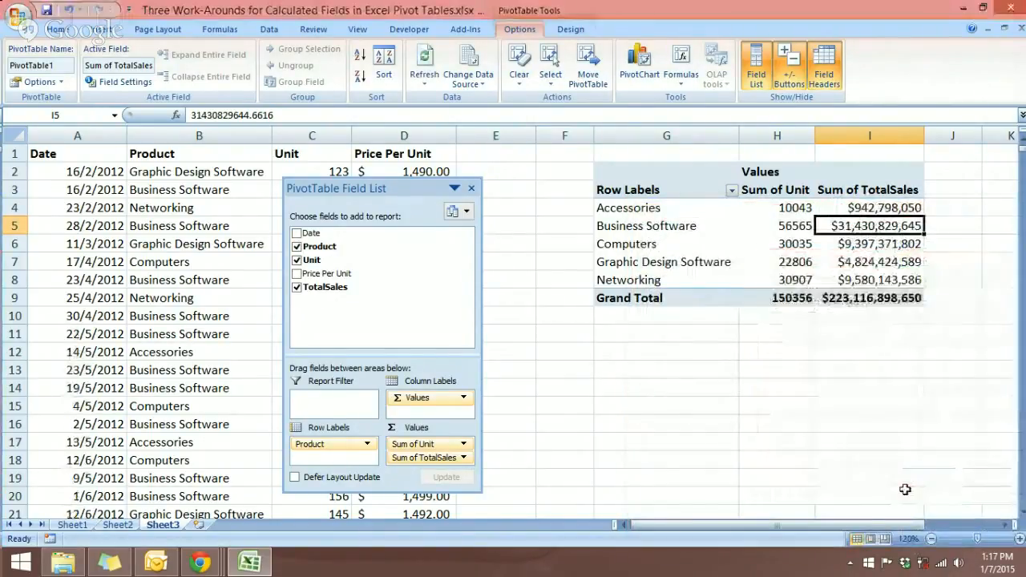
Check the grand total of Sum of TotalSales in the pivot table.
left_click(866, 363)
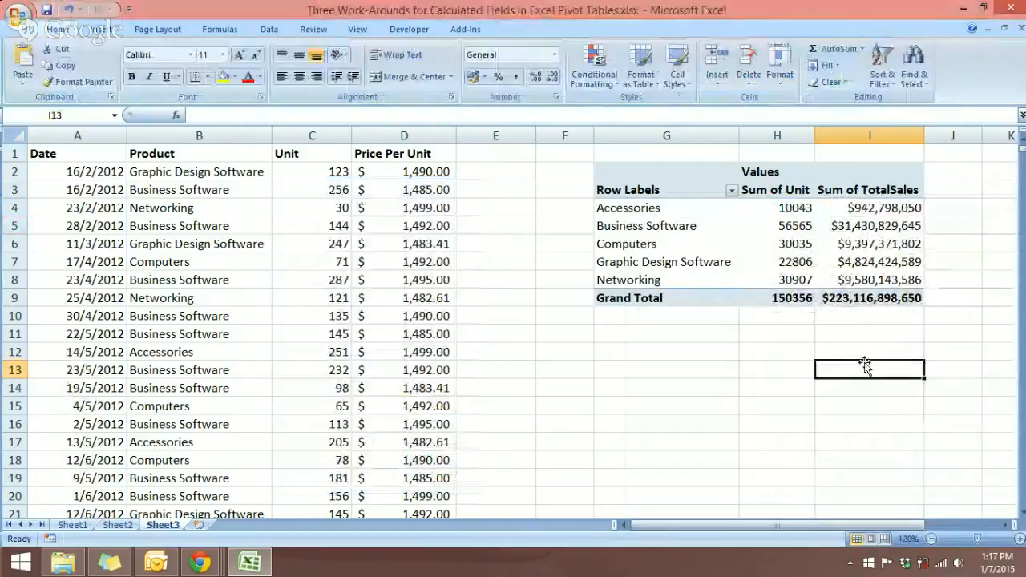
left_click(866, 305)
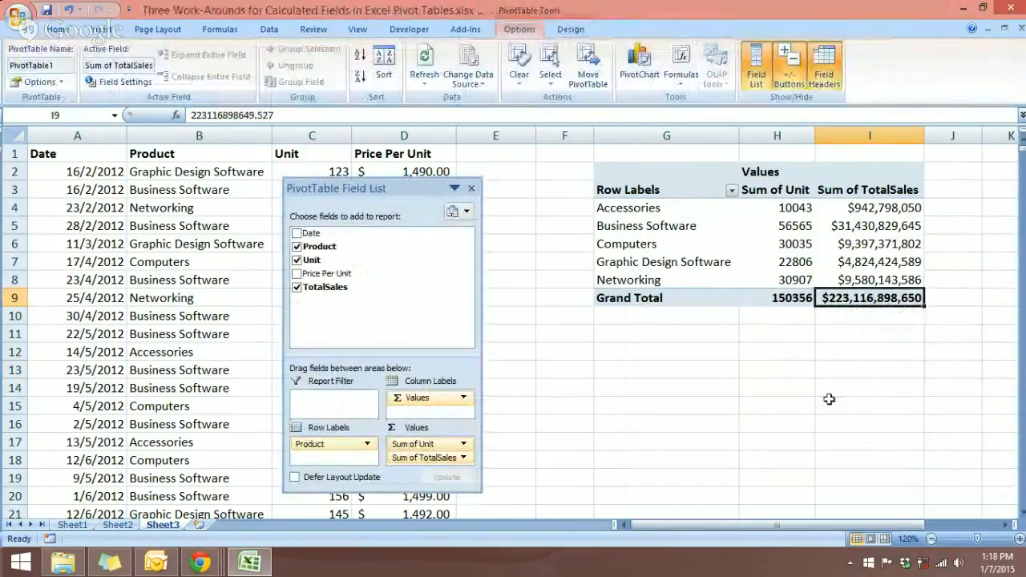
left_click(813, 353)
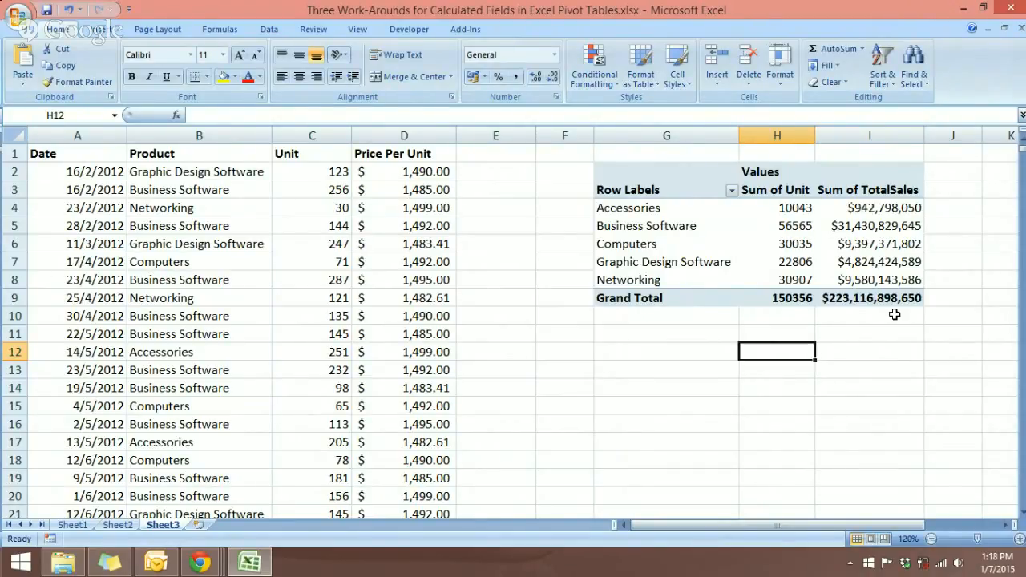
Replace Product with Date as the pivot table's row field.
left_click(792, 241)
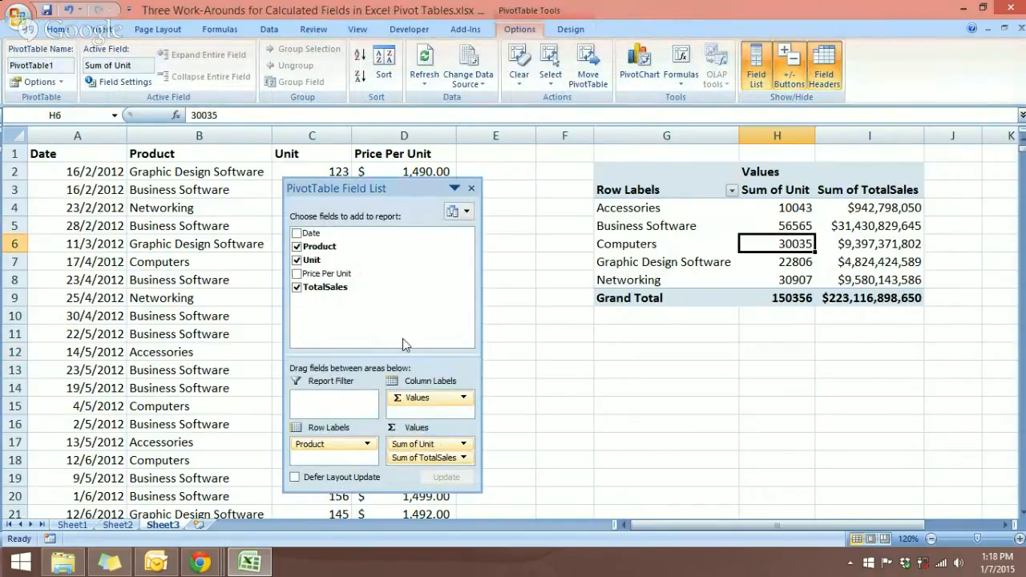
left_click(297, 232)
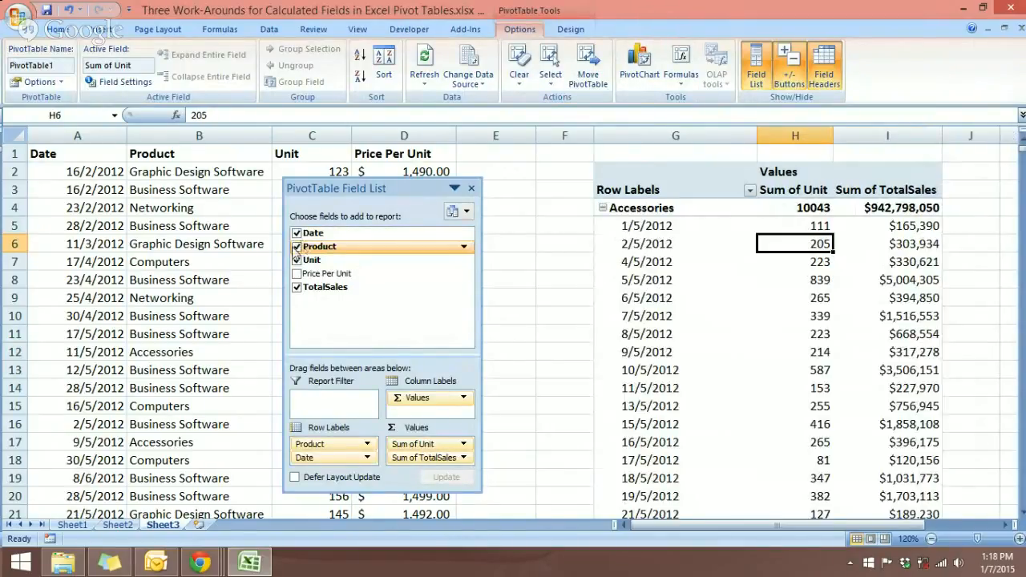
left_click(297, 247)
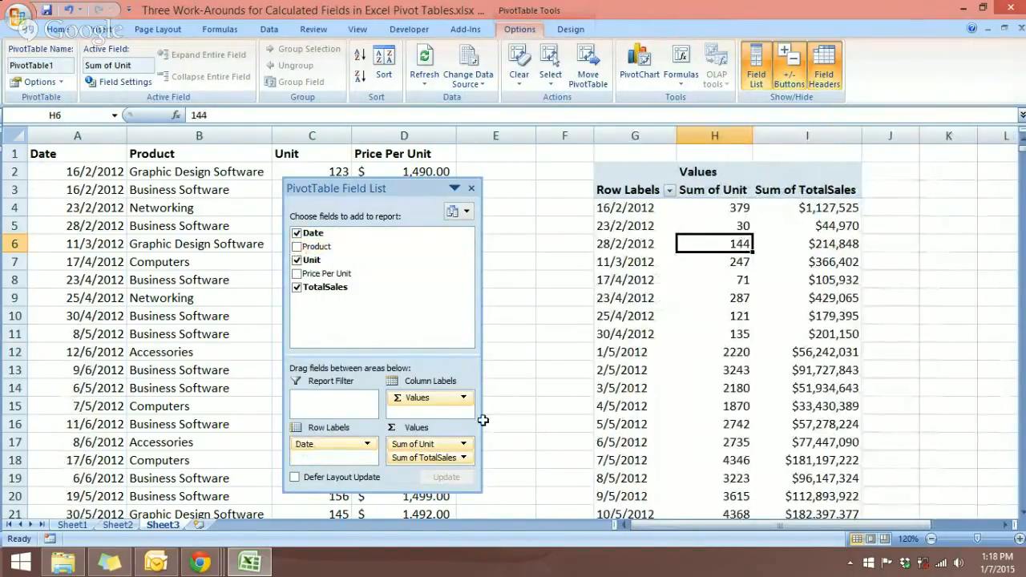
left_click(539, 338)
mouse_move(735, 294)
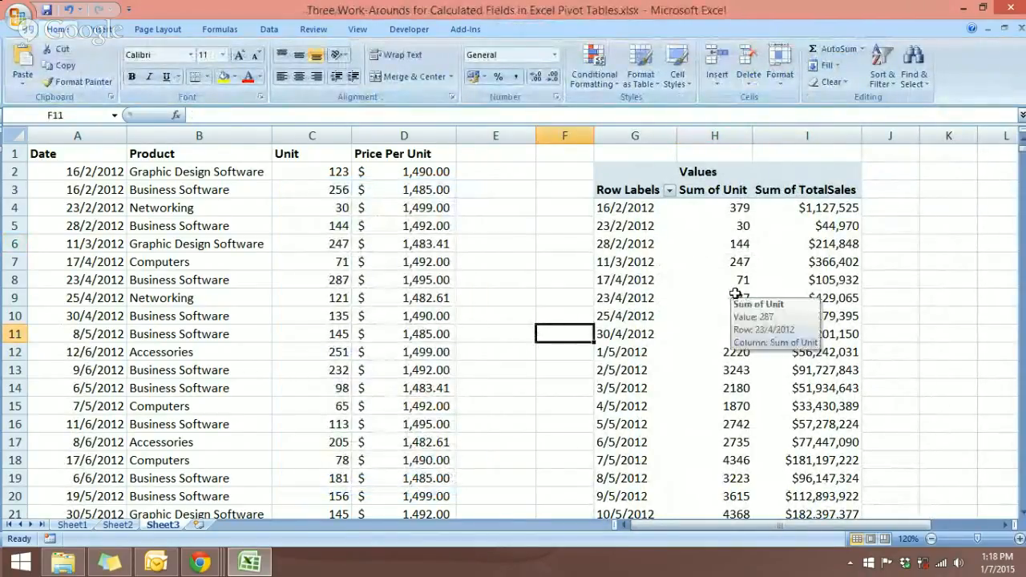
Add Price Per Unit to the pivot table's values and compare it with the units and TotalSales for each date.
mouse_move(774, 320)
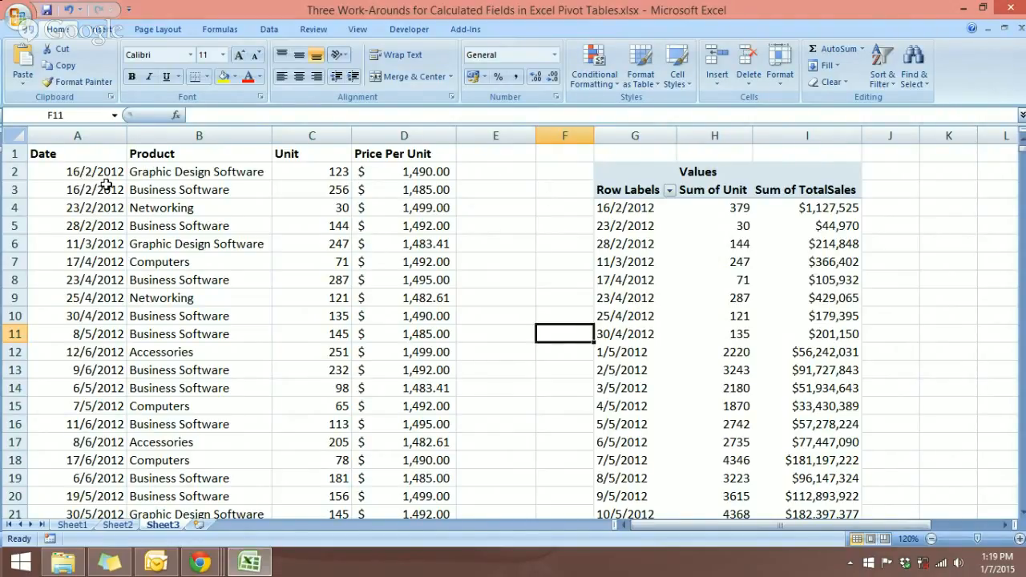
left_click(653, 244)
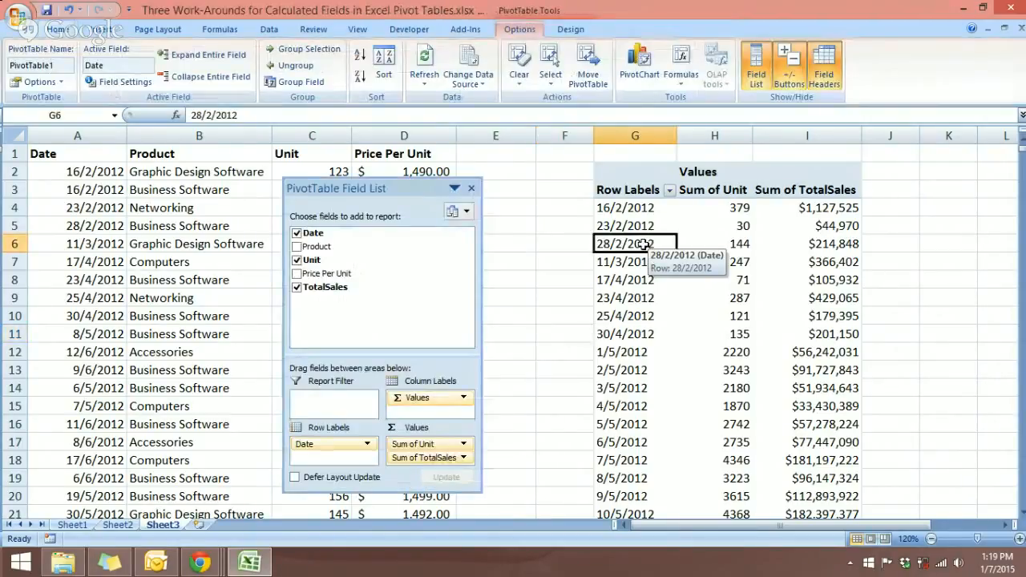
left_click(296, 273)
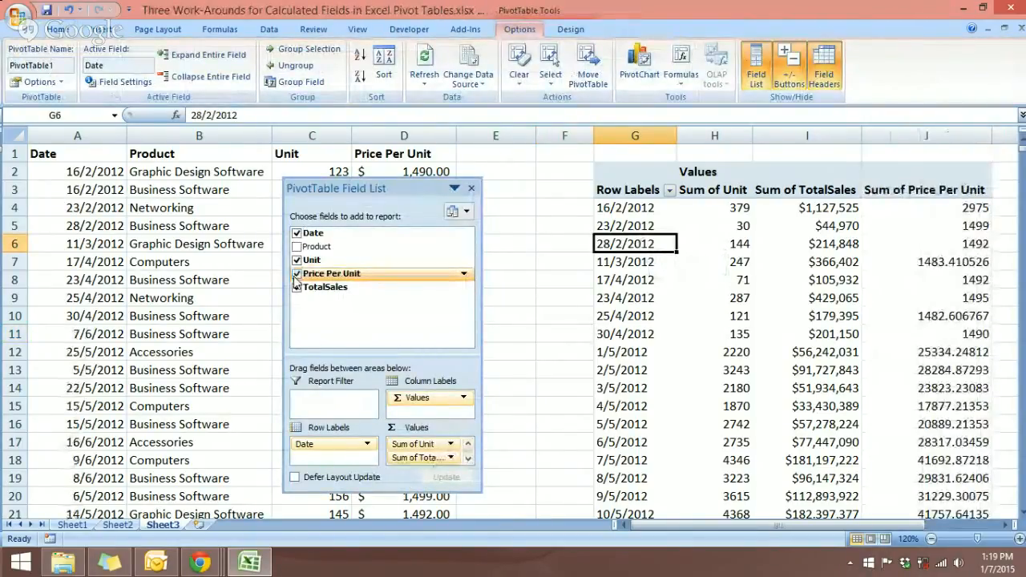
left_click(520, 296)
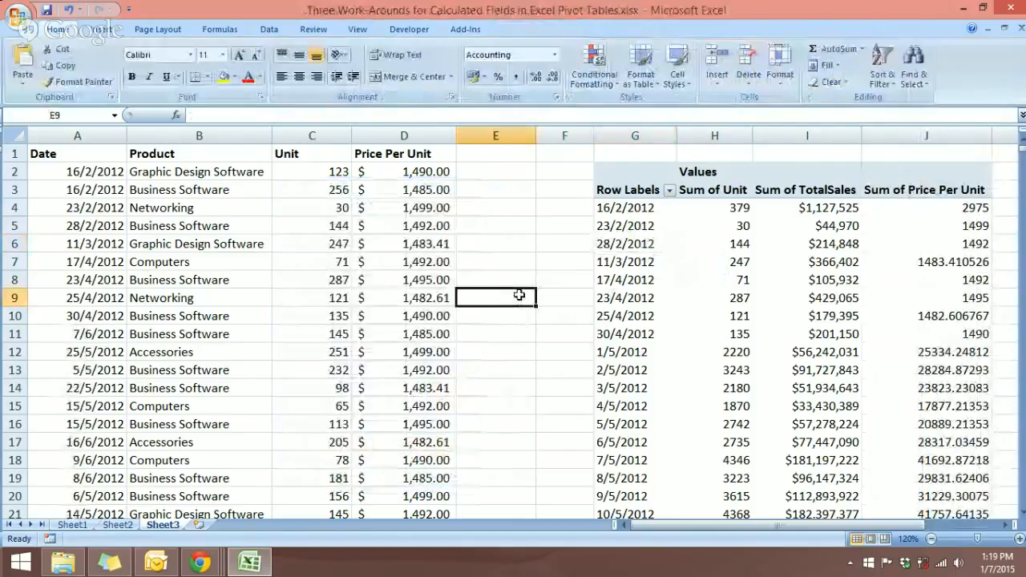
left_click(1012, 525)
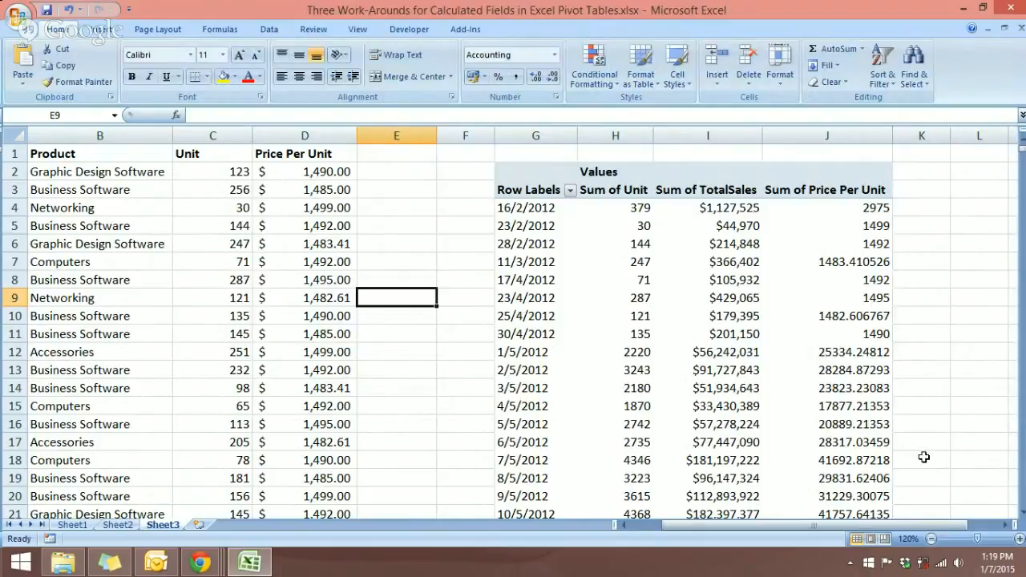
mouse_move(620, 448)
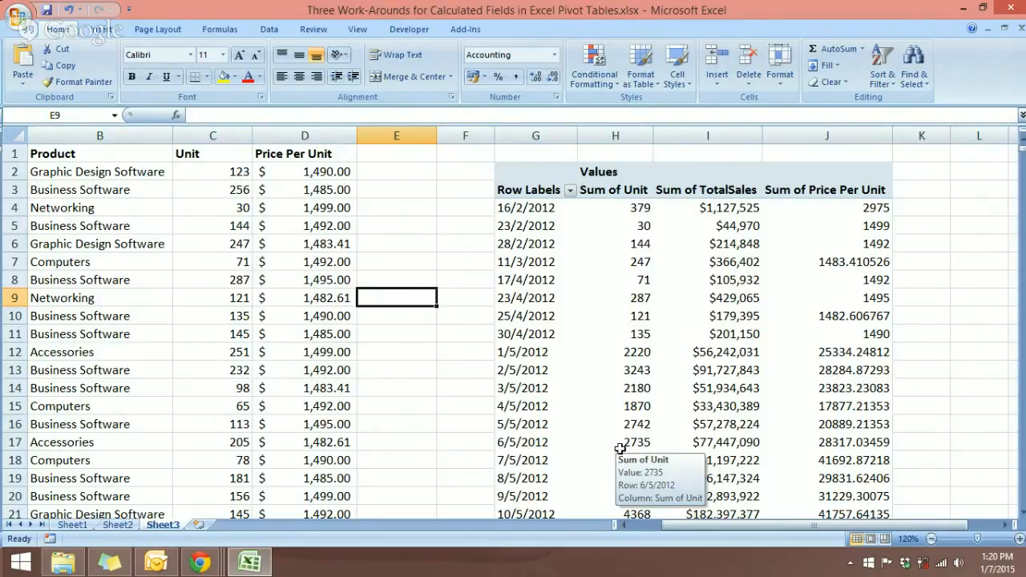
mouse_move(744, 270)
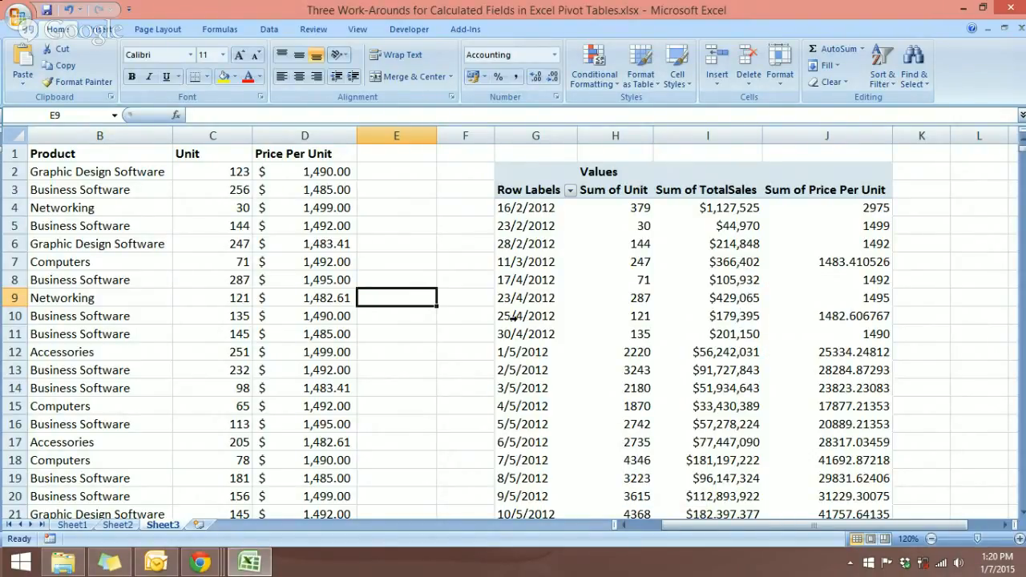
Remove Price Per Unit and TotalSales from the pivot table, keeping only Unit as the value.
left_click(690, 283)
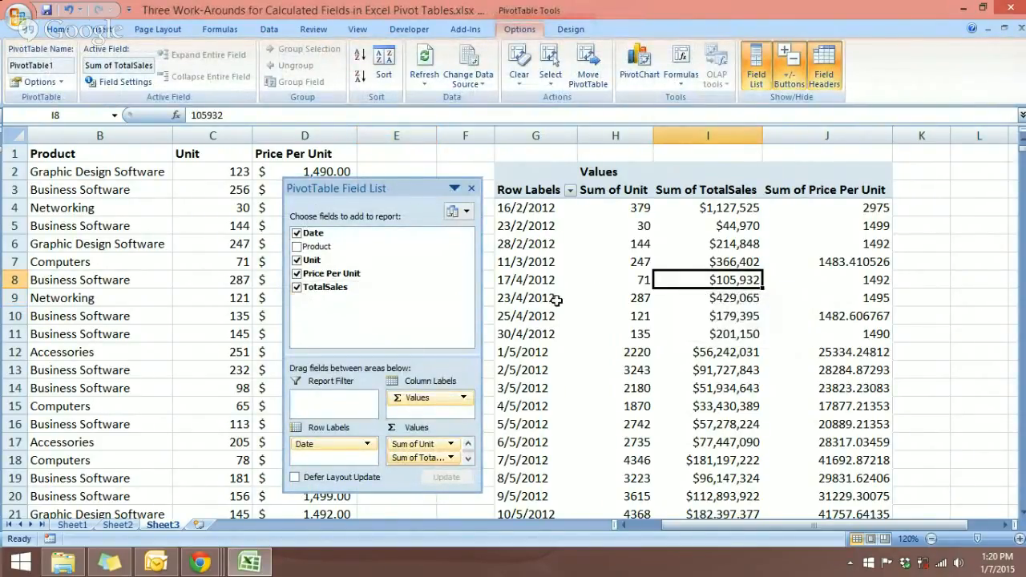
left_click(297, 274)
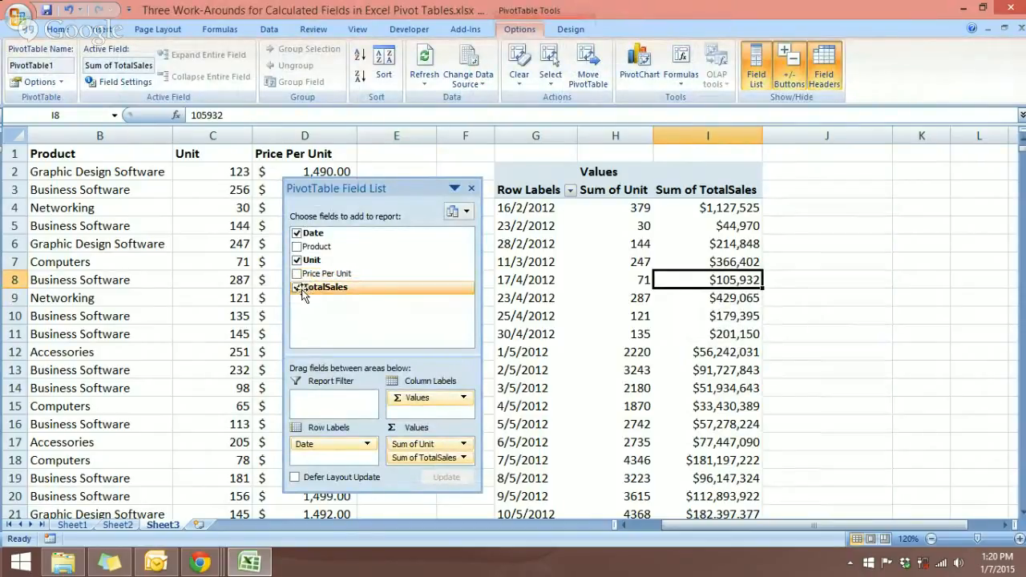
left_click(297, 288)
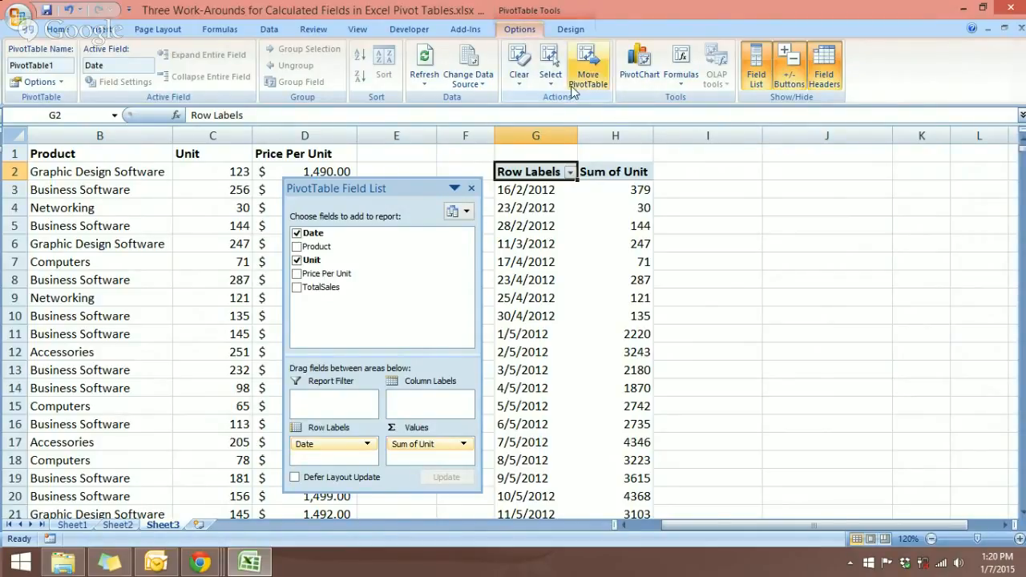
Delete the TotalSales calculated field from the pivot table.
left_click(672, 86)
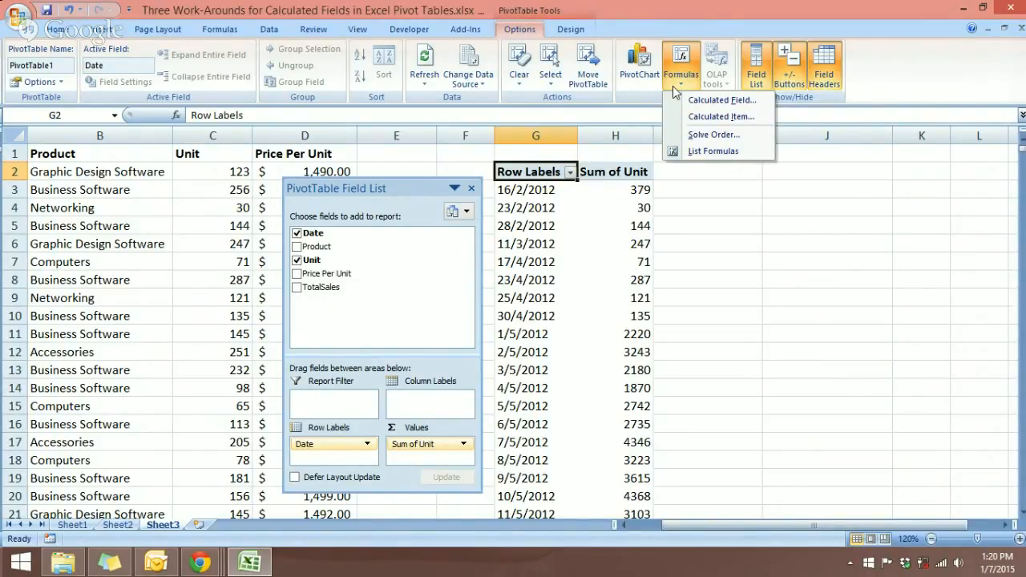
left_click(708, 97)
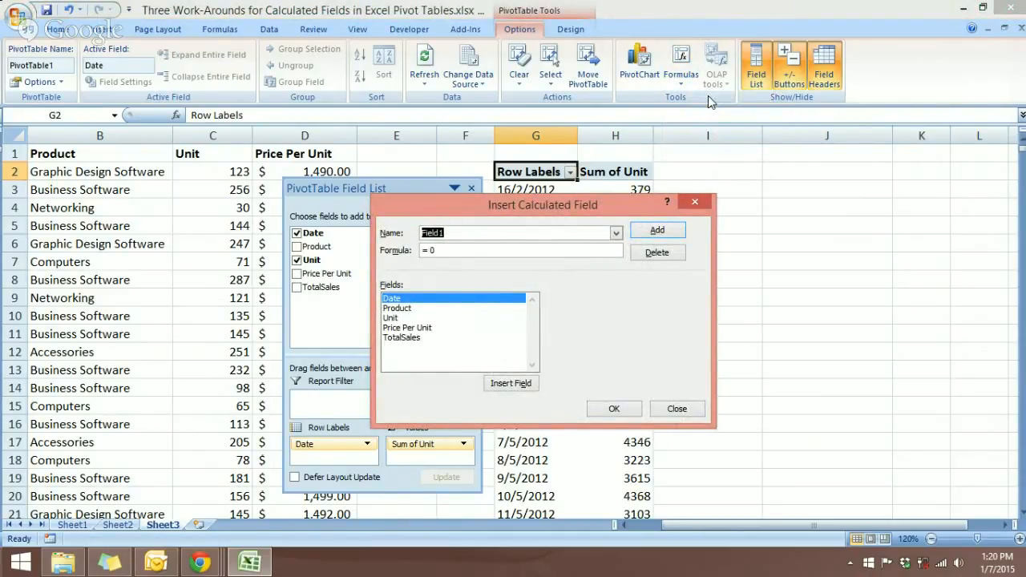
left_click(615, 235)
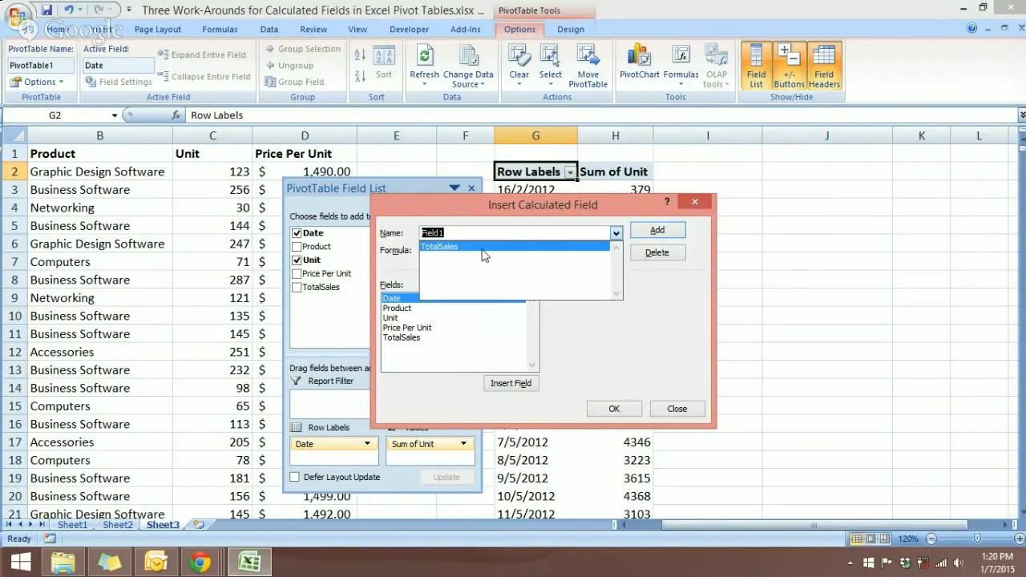
left_click(443, 246)
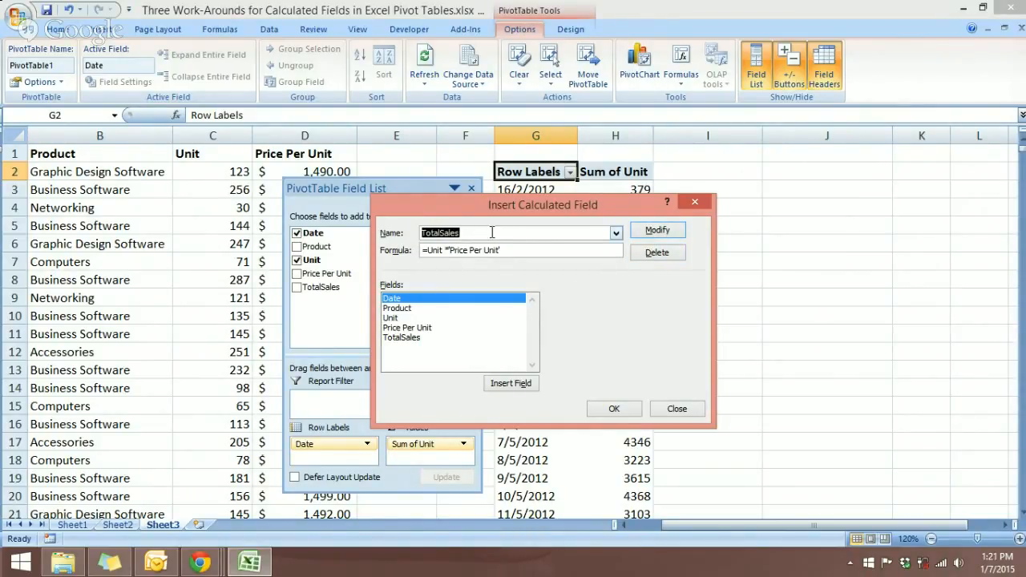
left_click(649, 255)
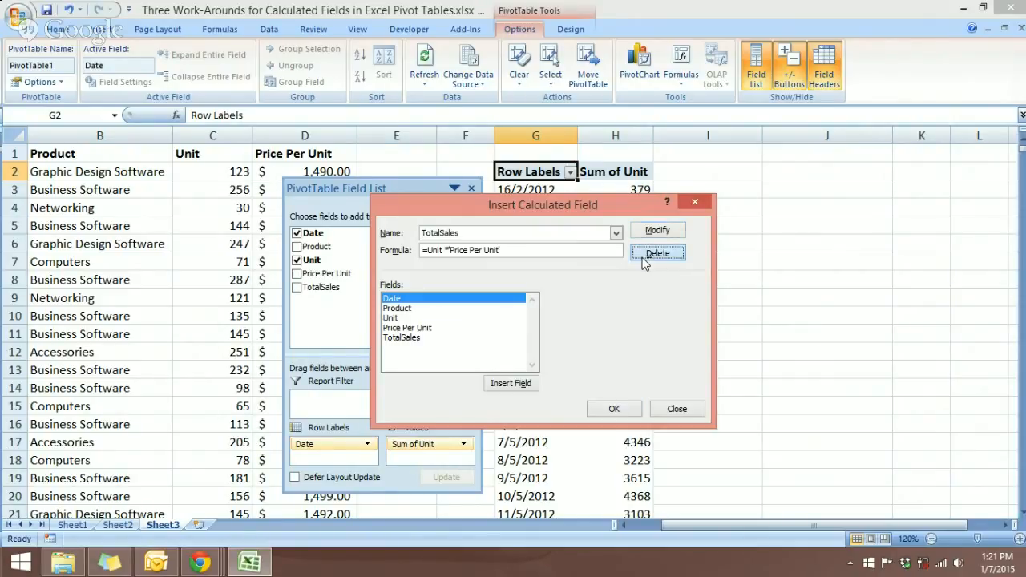
left_click(616, 408)
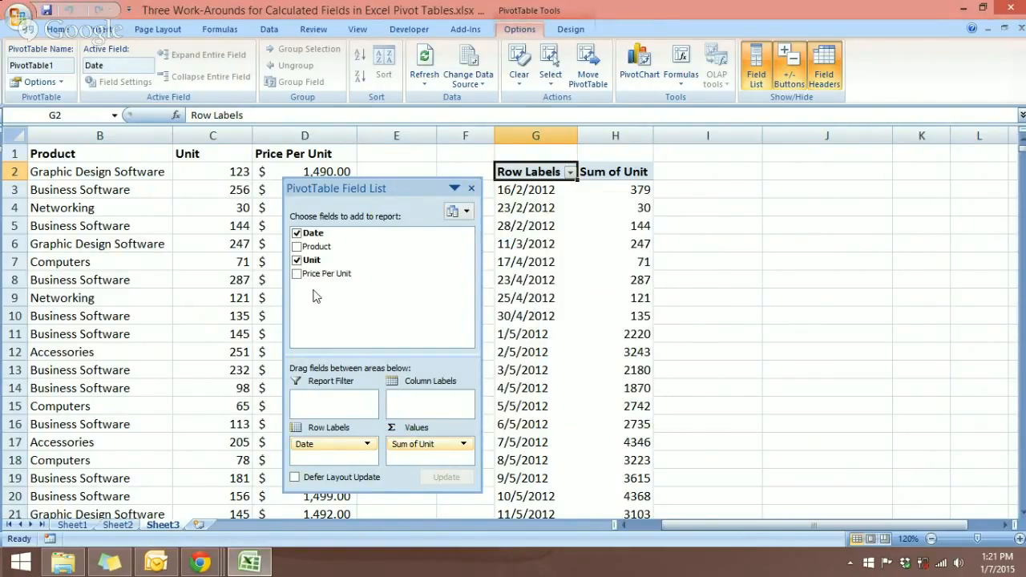
Replace Date with Product as the pivot table's row field.
left_click(717, 284)
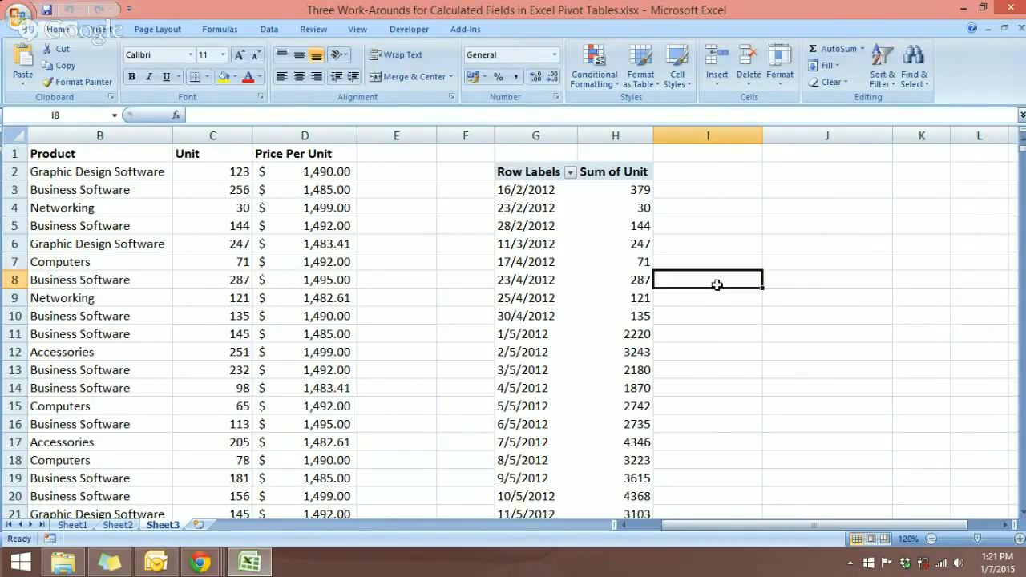
left_click(632, 262)
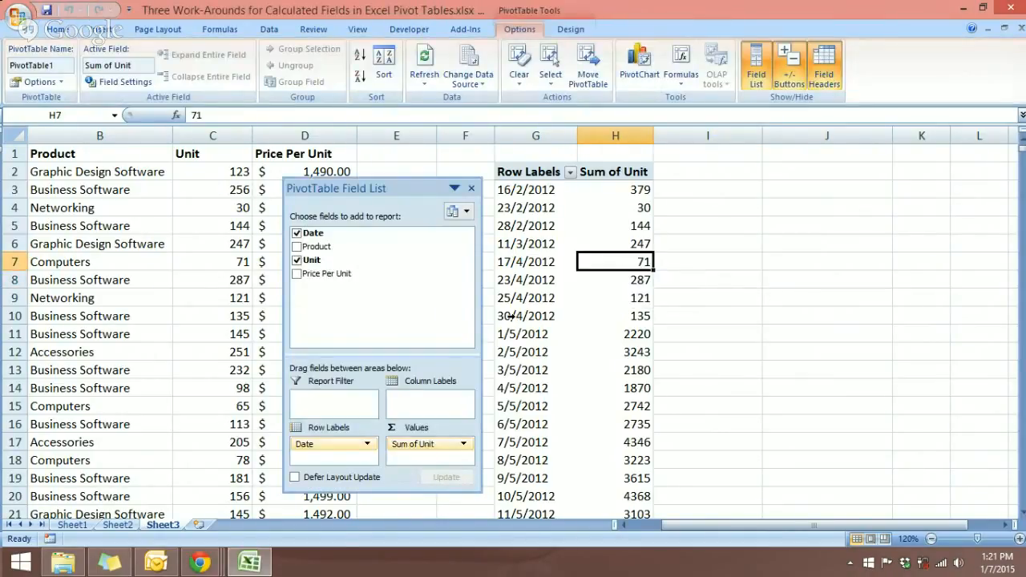
left_click(297, 233)
left_click(297, 247)
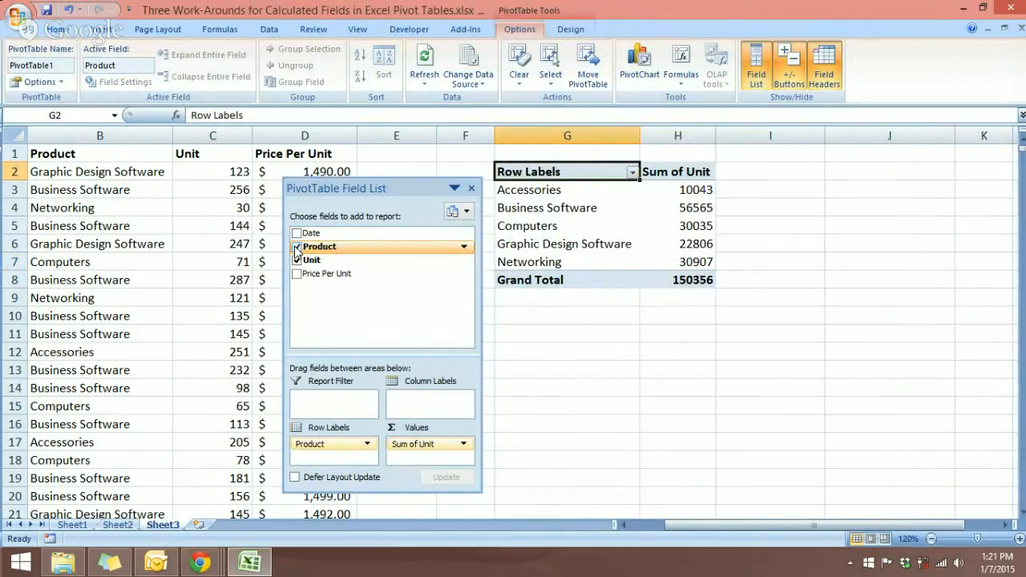
left_click(744, 400)
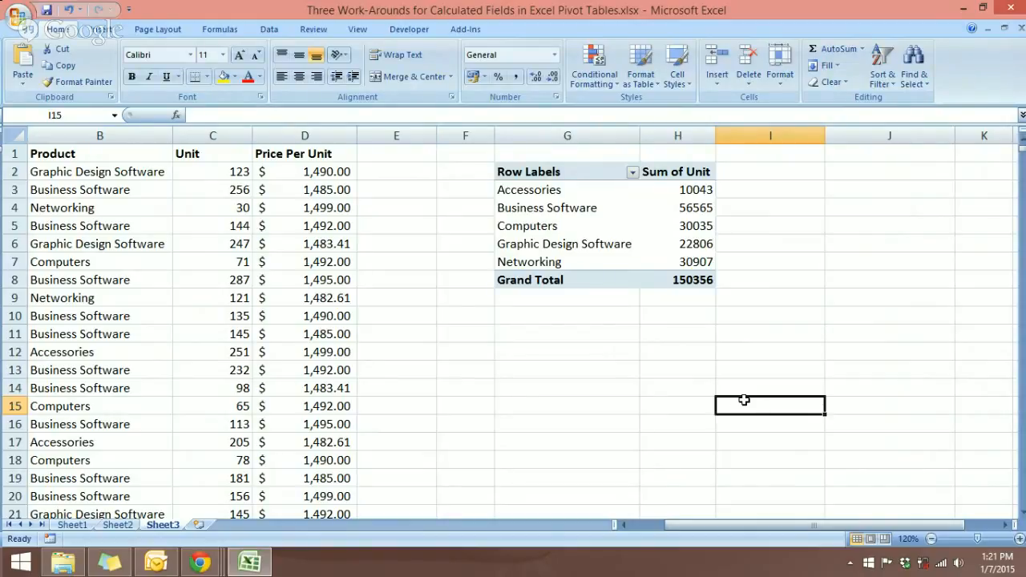
Enter the heading Sales in cell E1, beside Price Per Unit in the source data.
left_click(412, 163)
type("Sa")
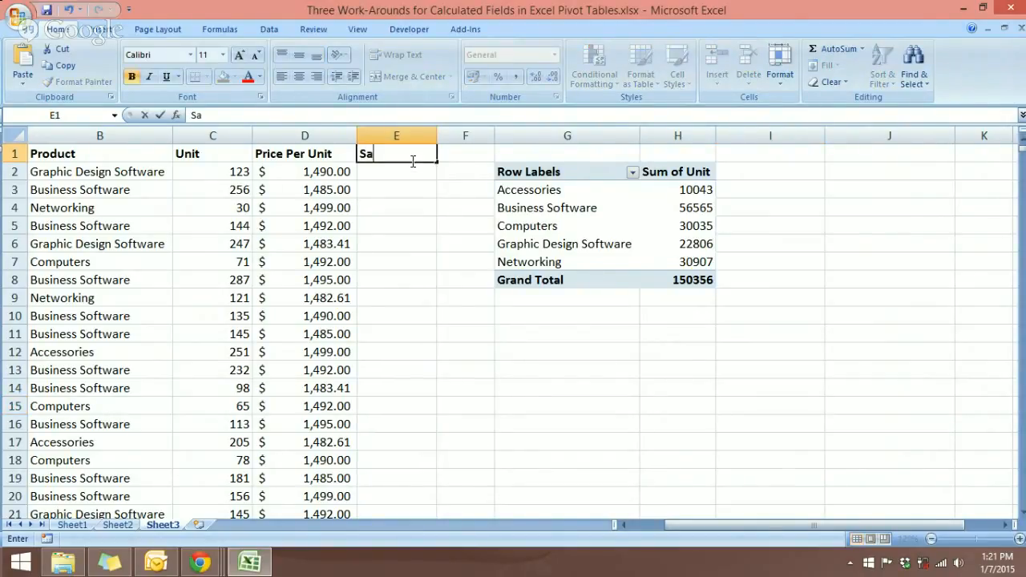
type("les")
Enter the formula =C2*D2 in cell E2 to multiply Unit by Price Per Unit.
left_click(396, 175)
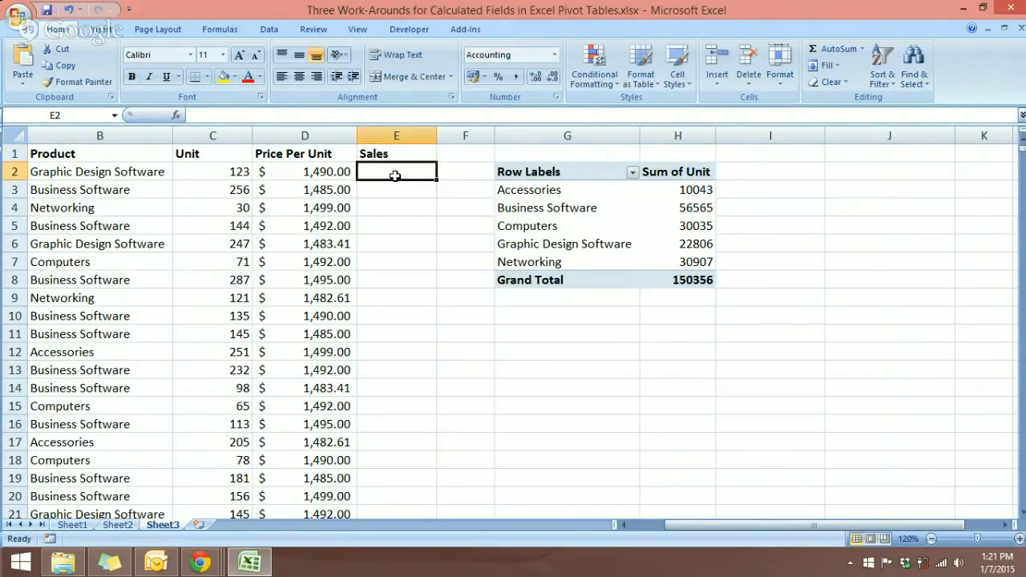
type("=")
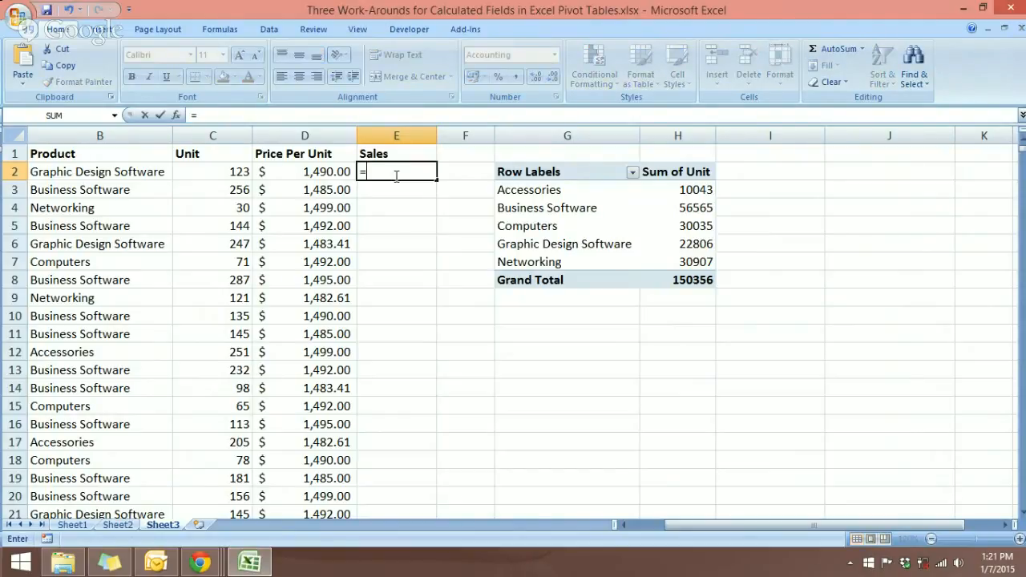
left_click(342, 172)
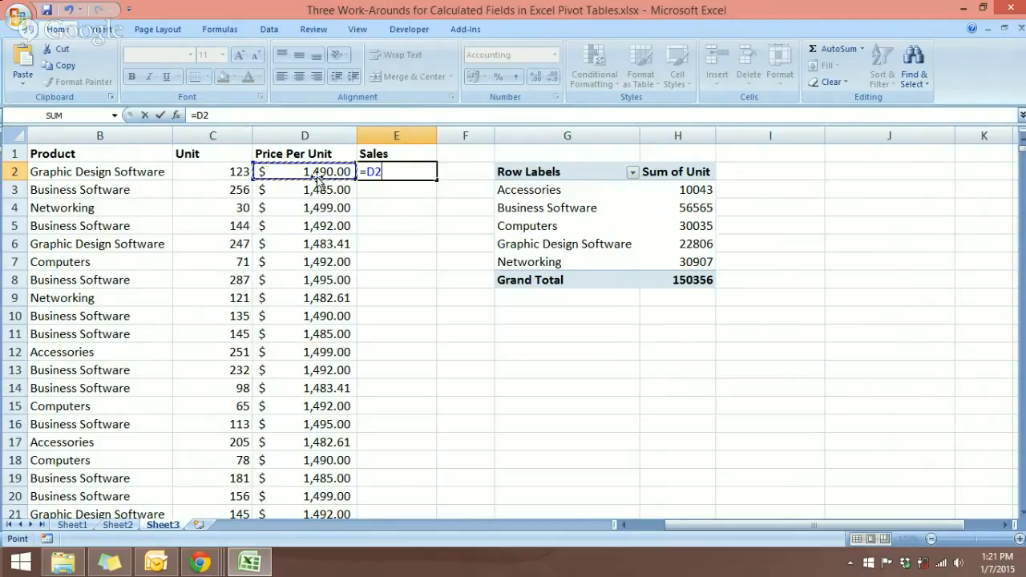
left_click(238, 172)
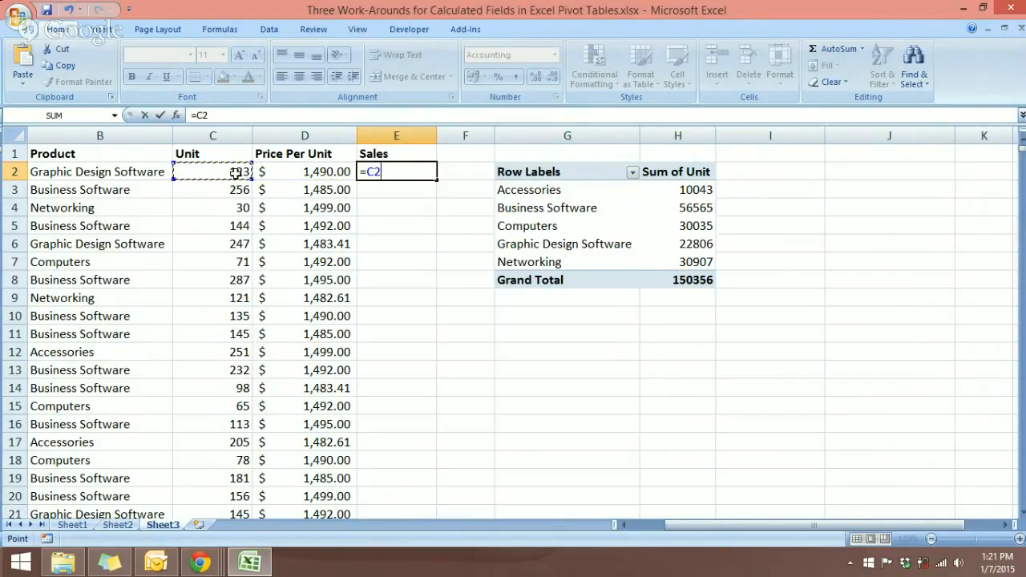
type("*")
left_click(286, 178)
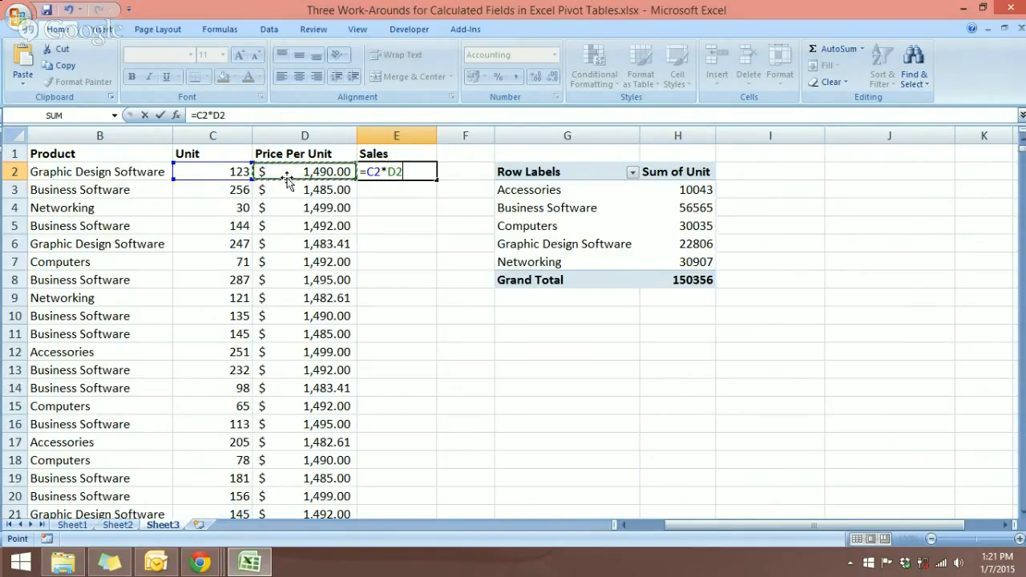
key("Return")
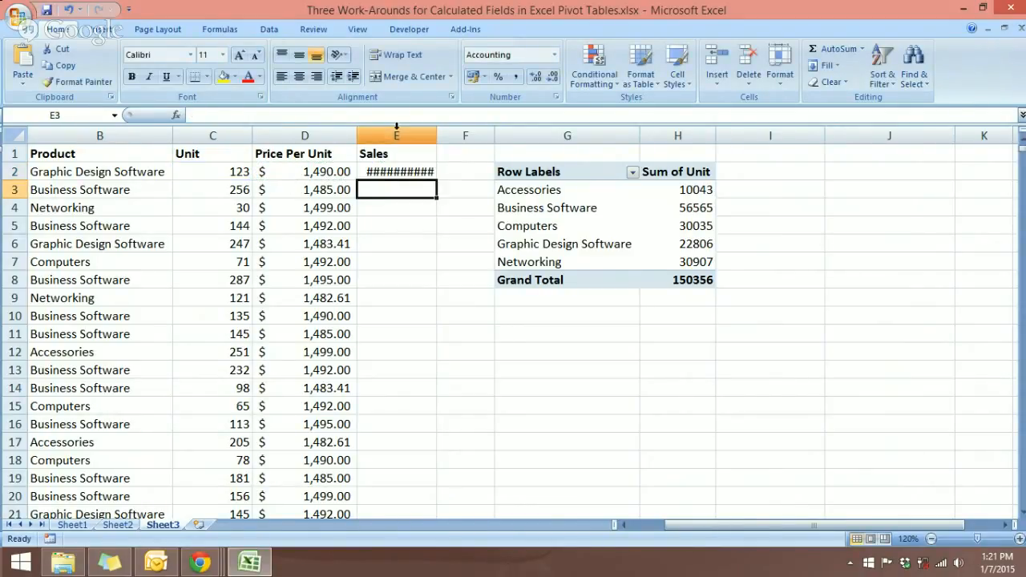
Widen column E to fit its contents and fill the Sales formula down all data rows.
left_click(400, 135)
double_click(435, 141)
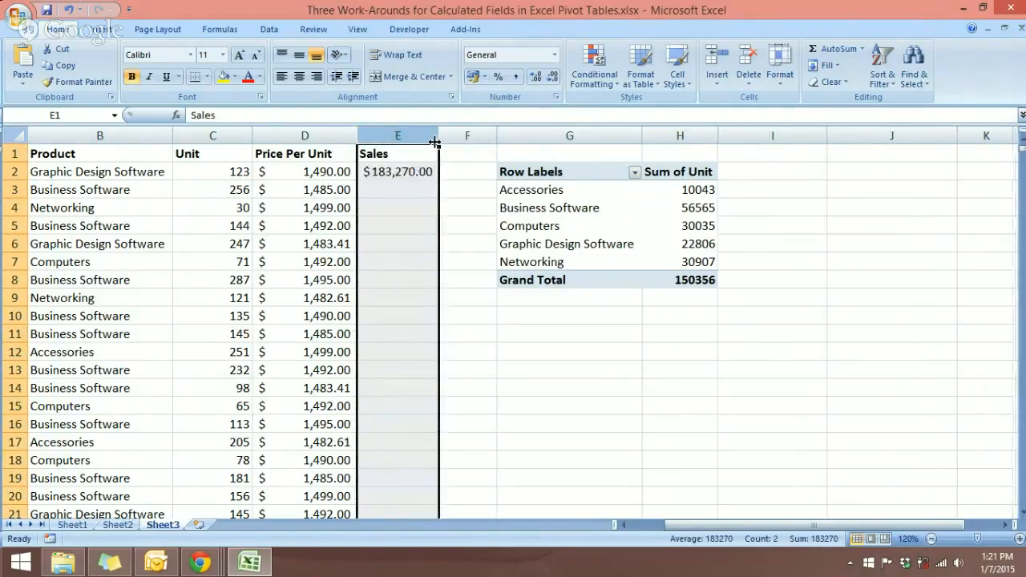
left_click(408, 172)
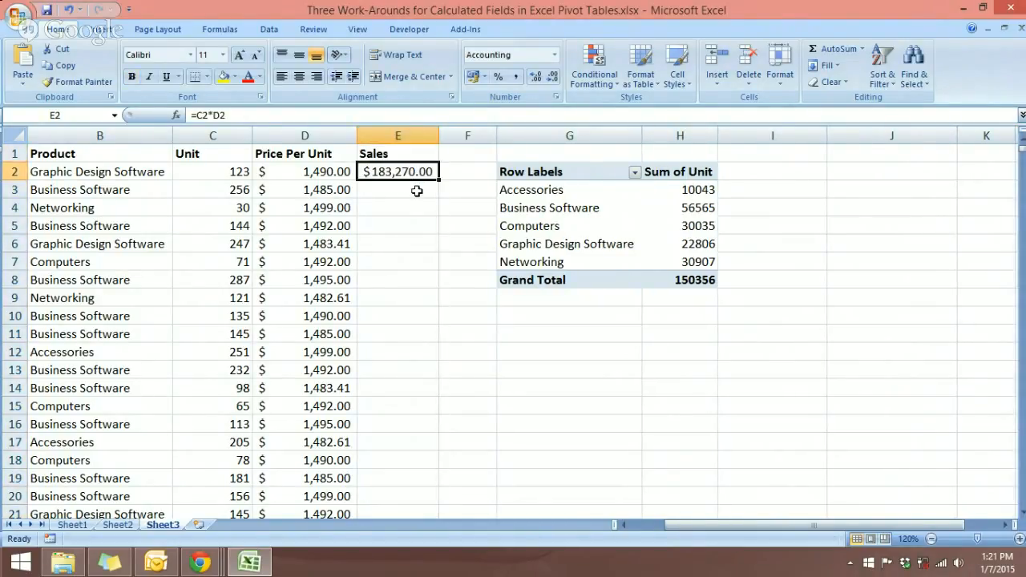
double_click(437, 179)
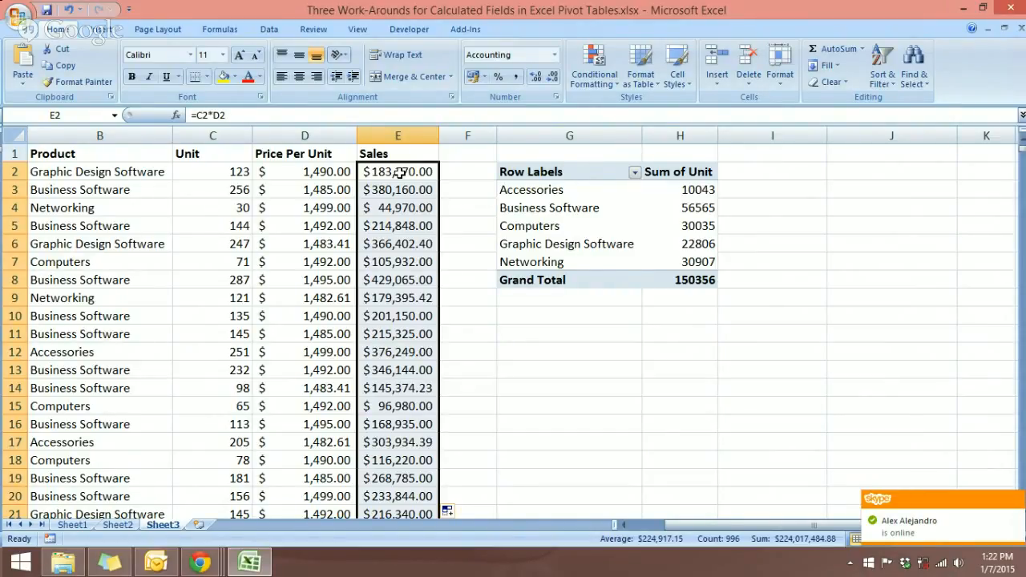
Select the pivot table, move its field list clear of the table and show the pivot table options.
left_click(588, 231)
left_click_drag(556, 185, 869, 168)
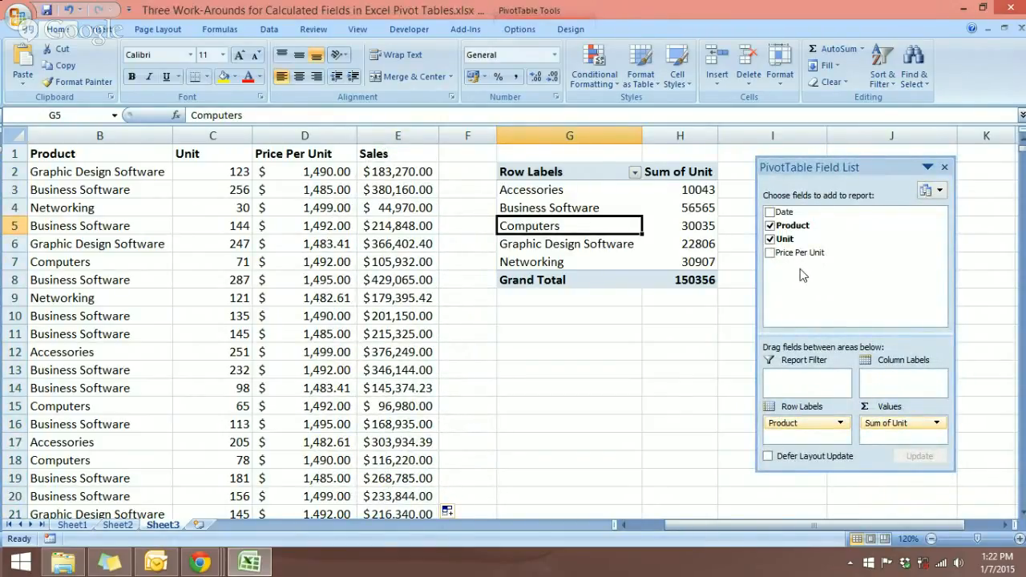
left_click(519, 29)
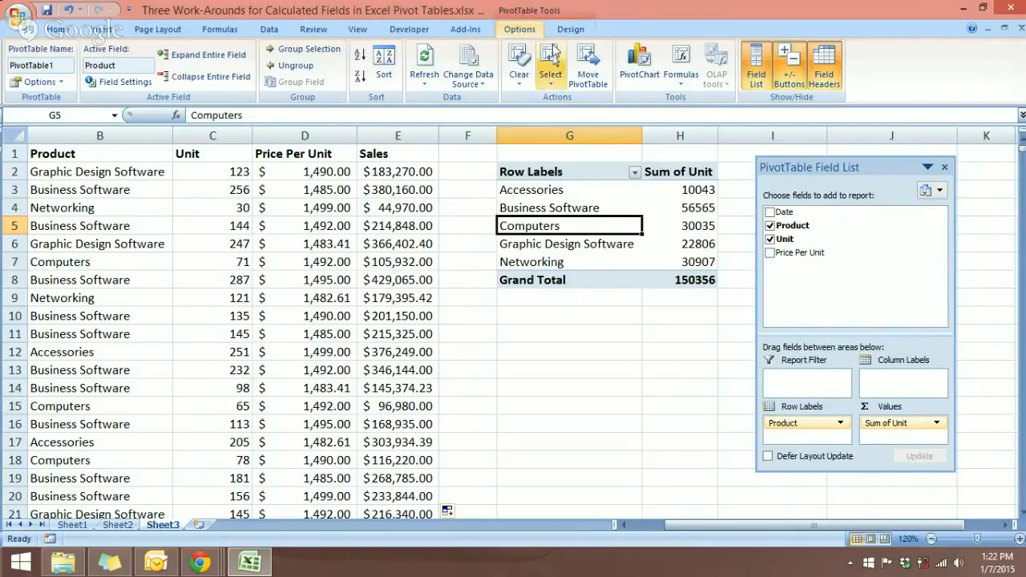
left_click(474, 60)
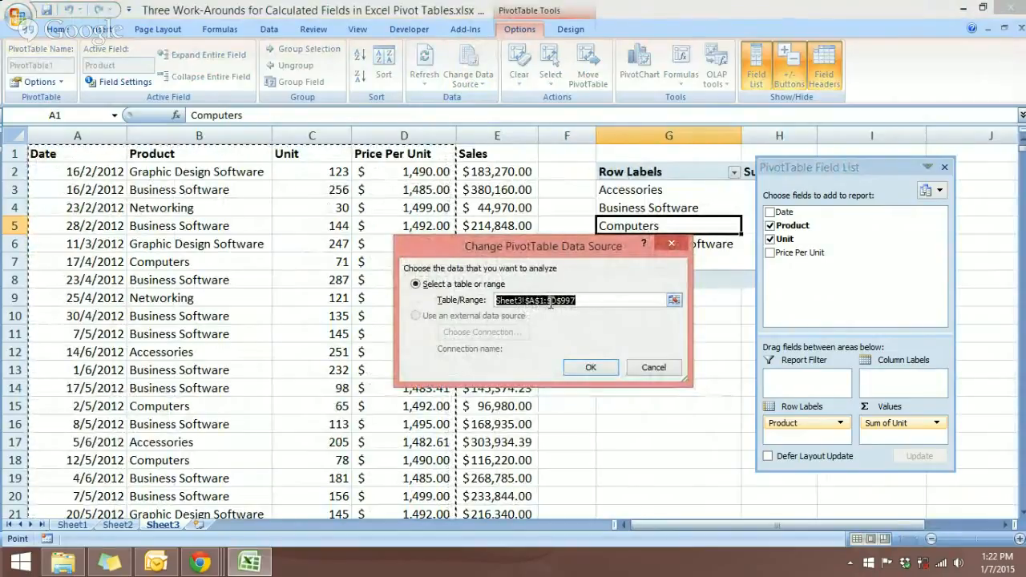
left_click(551, 303)
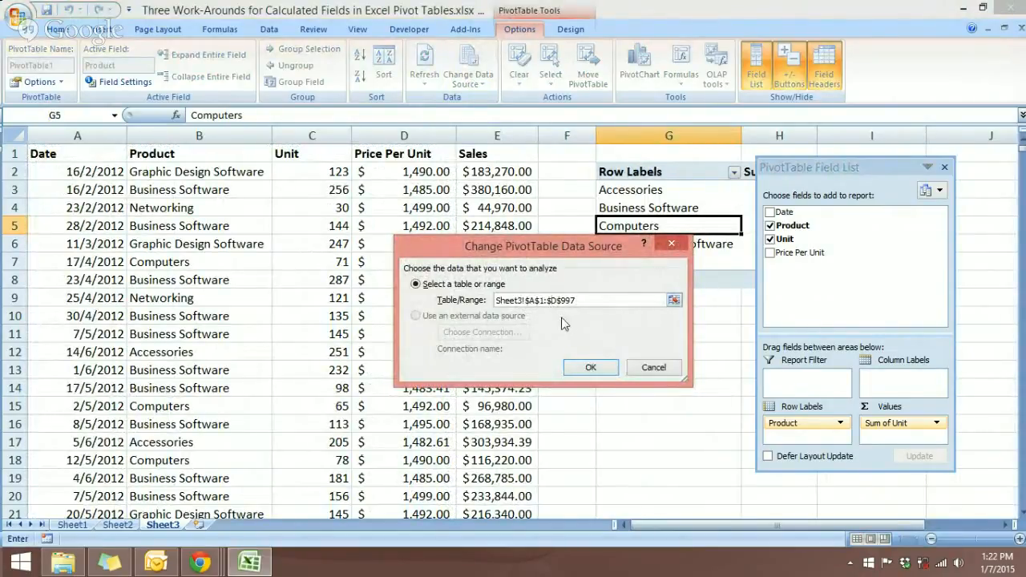
key("Right")
key("BackSpace")
left_click(590, 367)
left_click(525, 318)
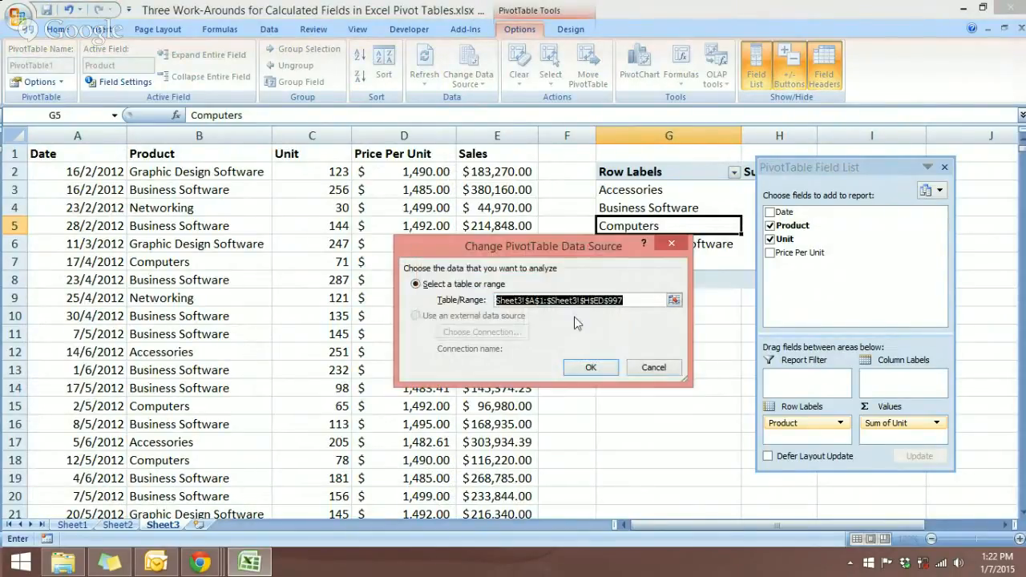
left_click(597, 303)
key("Right")
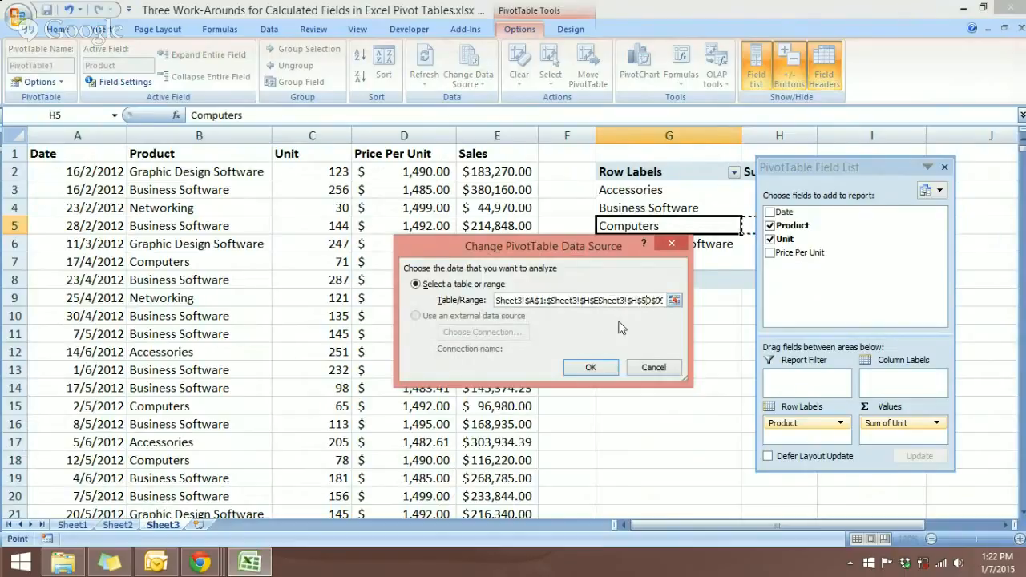
left_click(662, 370)
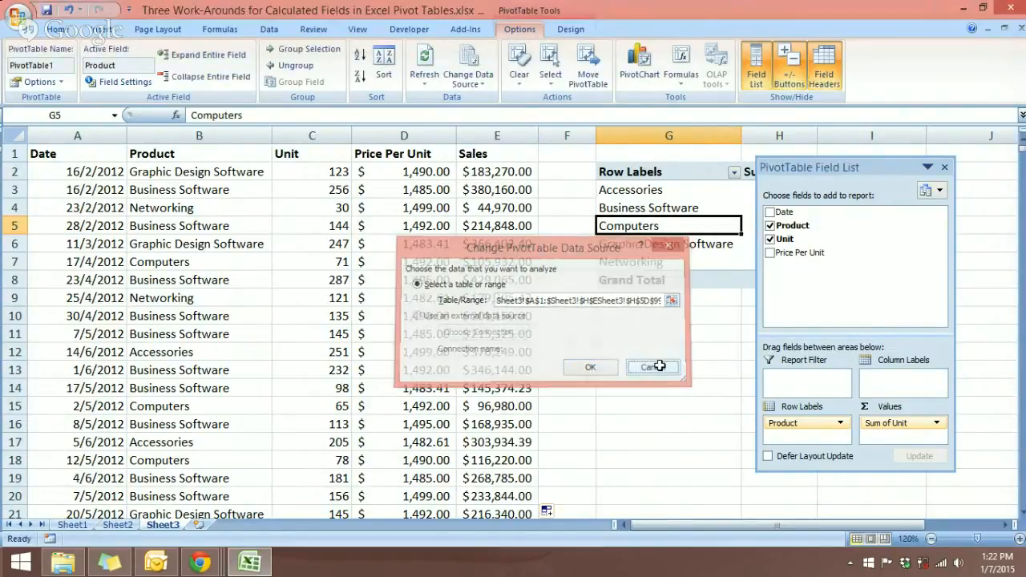
Change the pivot table's data source range to Sheet3!$A$1:$E$997 so that it includes the Sales column.
left_click(468, 64)
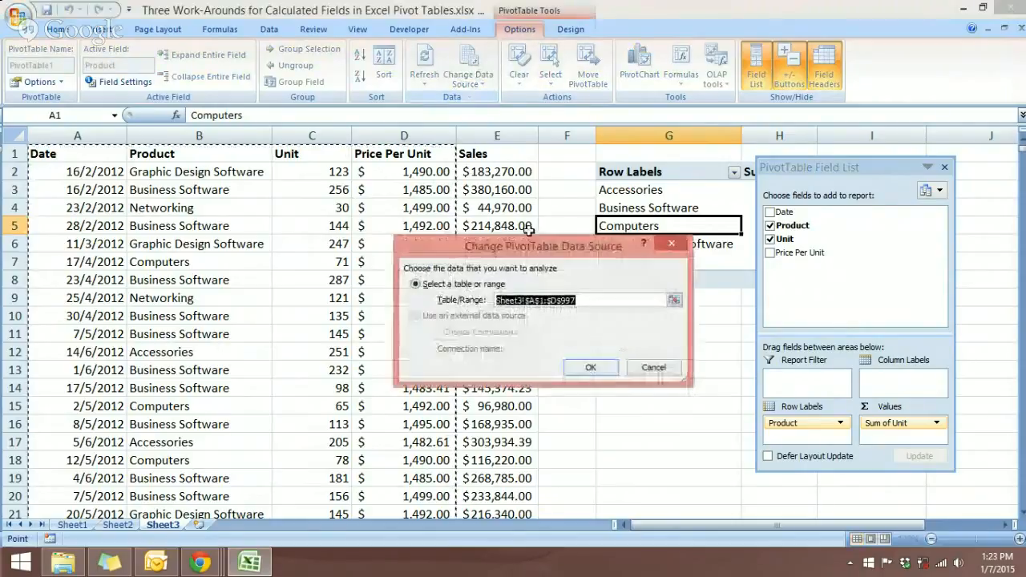
left_click(565, 301)
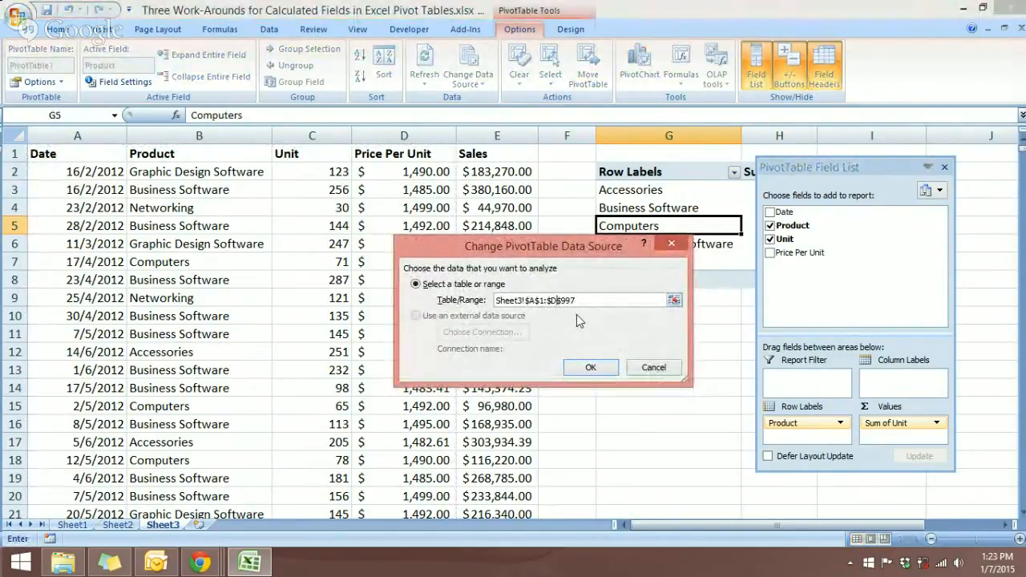
type("E")
left_click(591, 368)
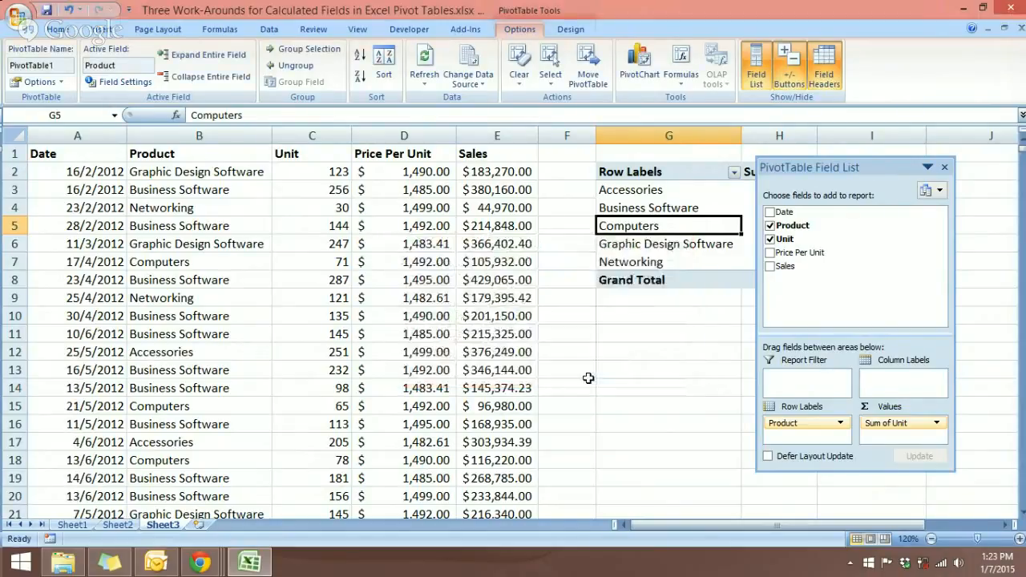
Add the Sales field to the pivot table's values beside Sum of Unit.
left_click(770, 267)
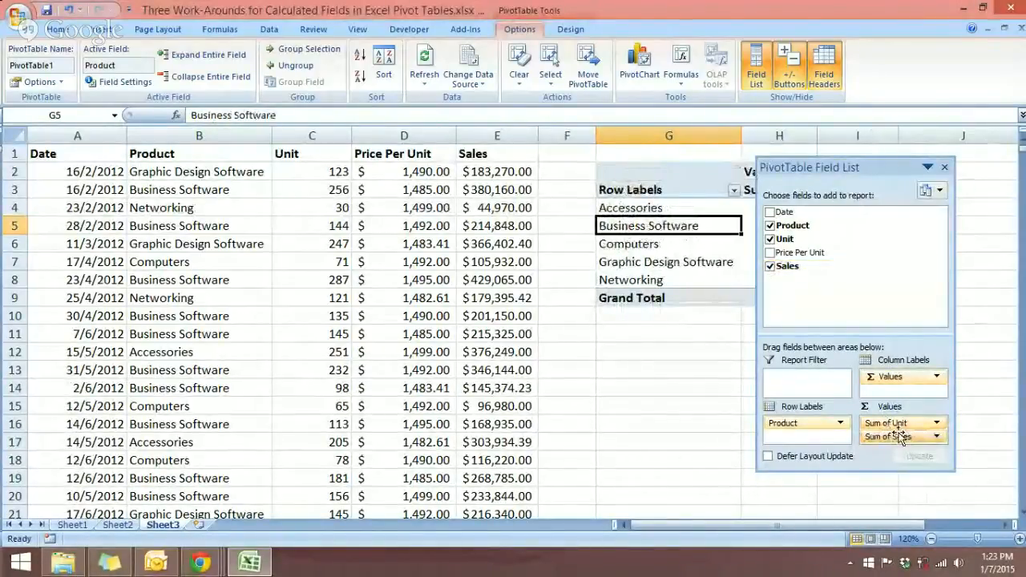
left_click(661, 369)
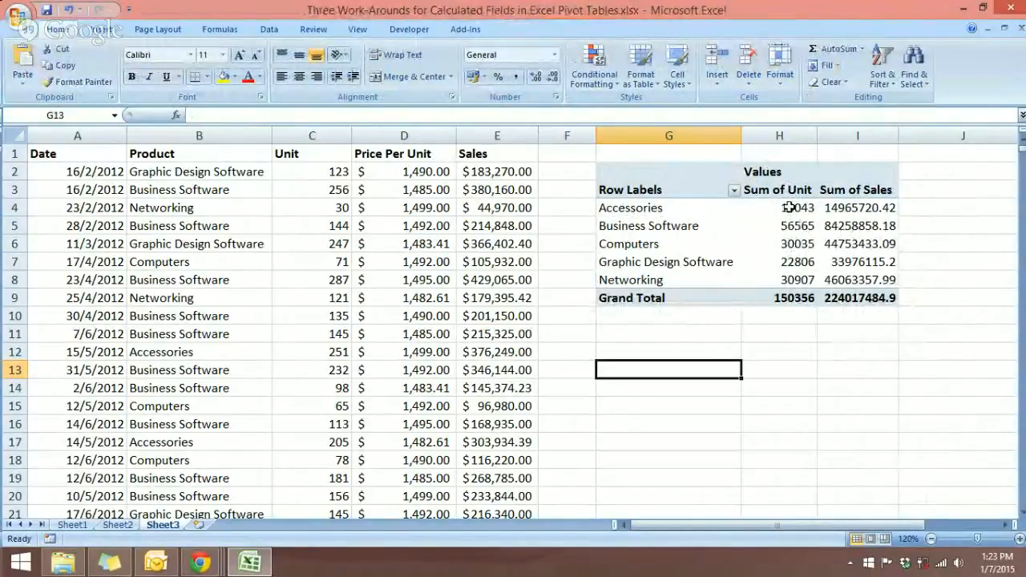
mouse_move(845, 252)
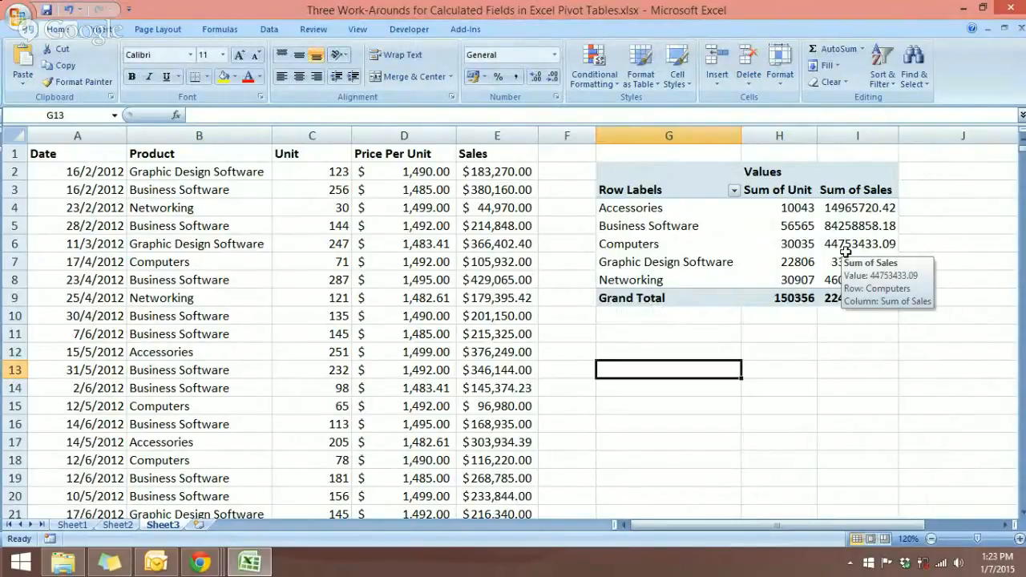
Move the field list off the pivot values and open the number format settings of the Sum of Sales field.
left_click(854, 210)
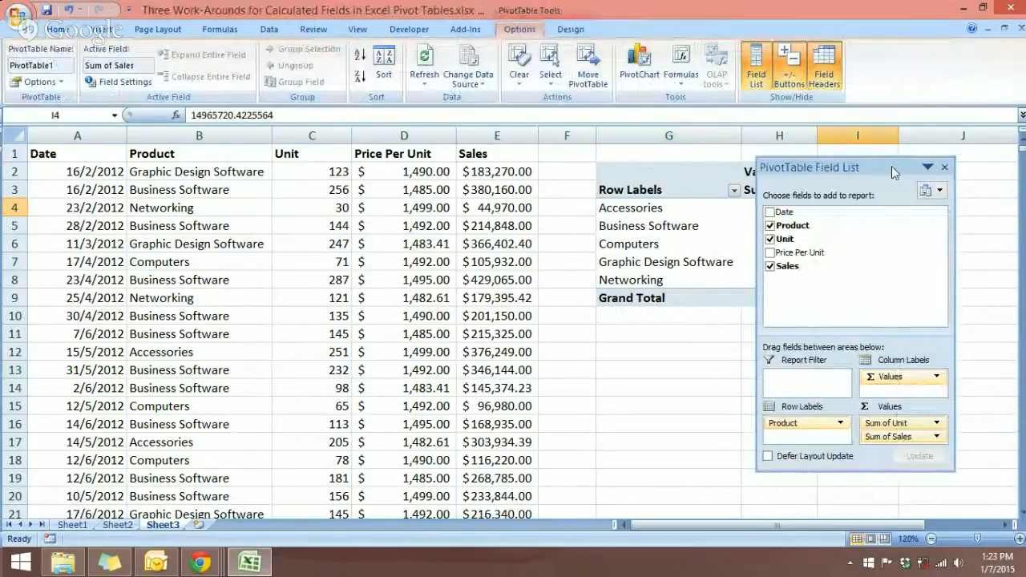
left_click_drag(894, 172, 484, 198)
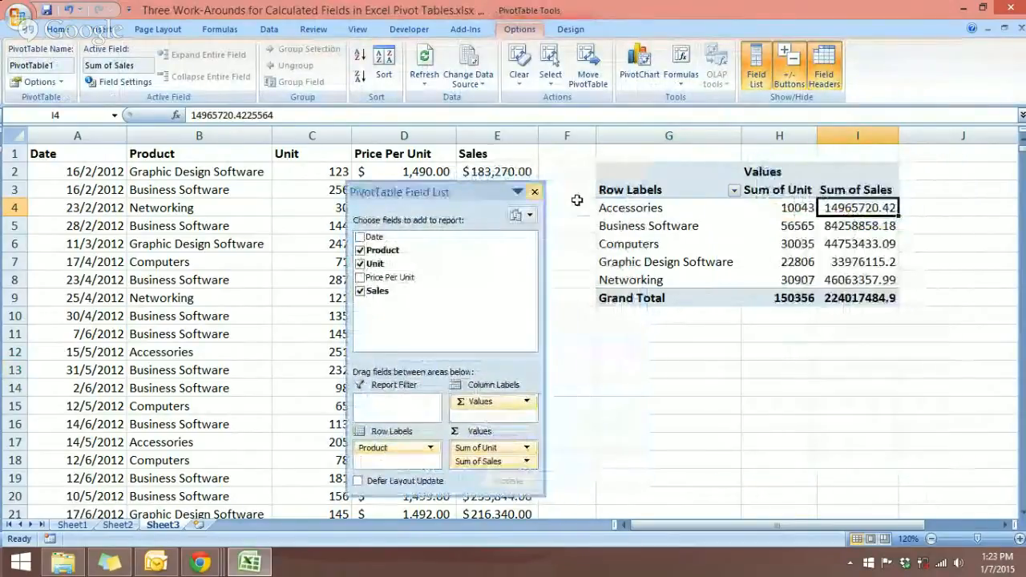
right_click(856, 212)
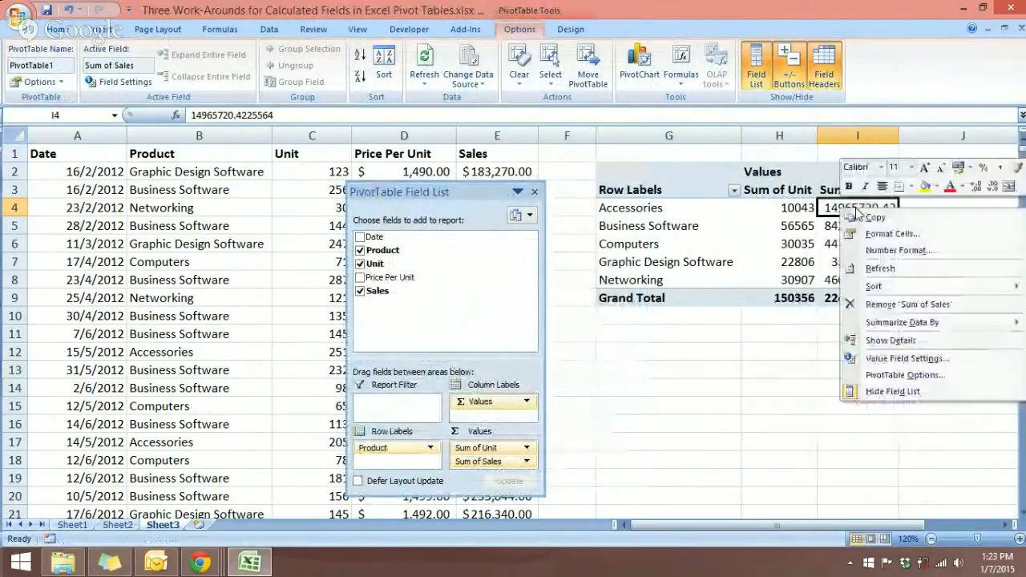
left_click(869, 358)
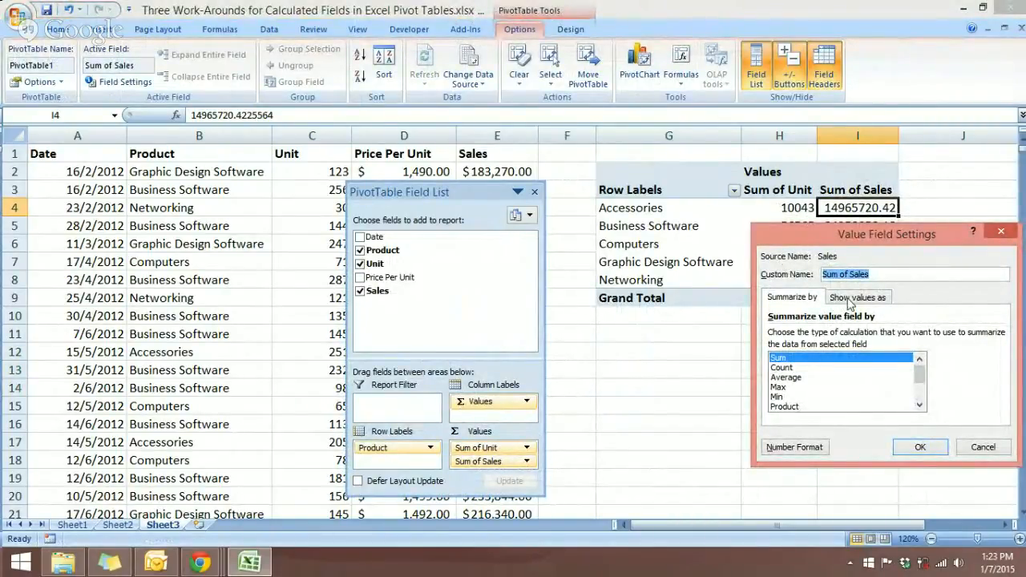
left_click(791, 451)
left_click(662, 257)
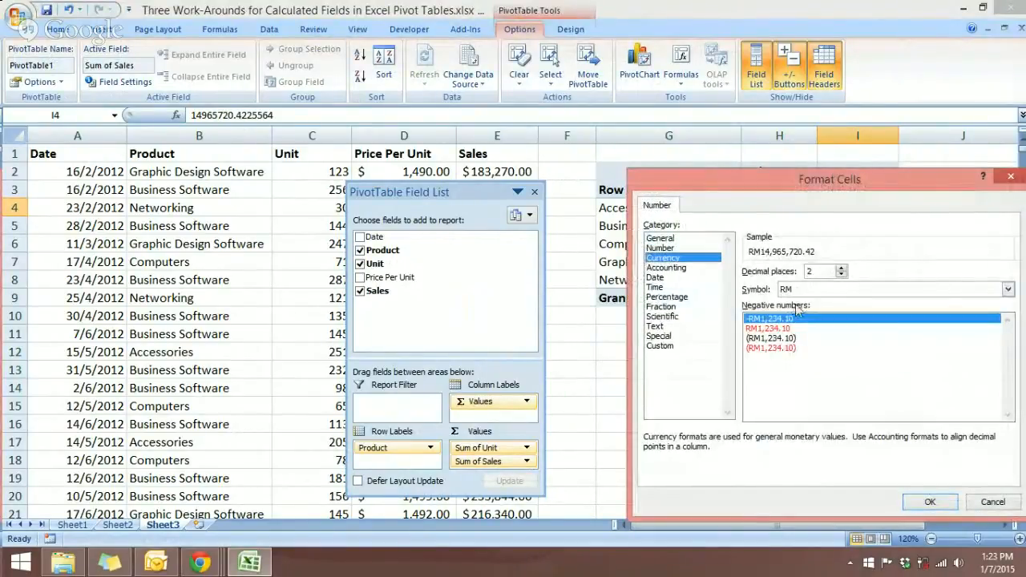
left_click(811, 292)
left_click(1007, 350)
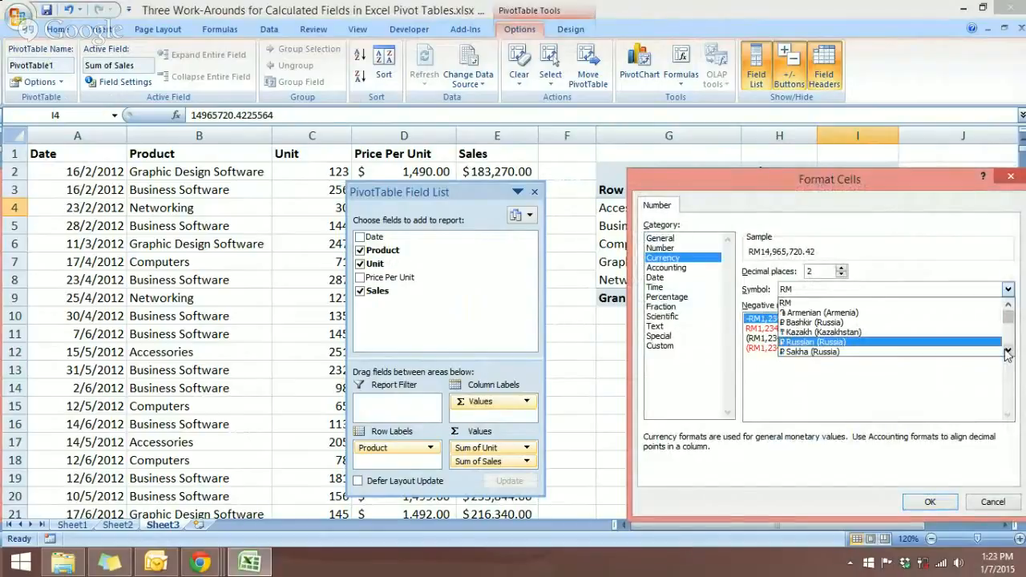
left_click(1008, 351)
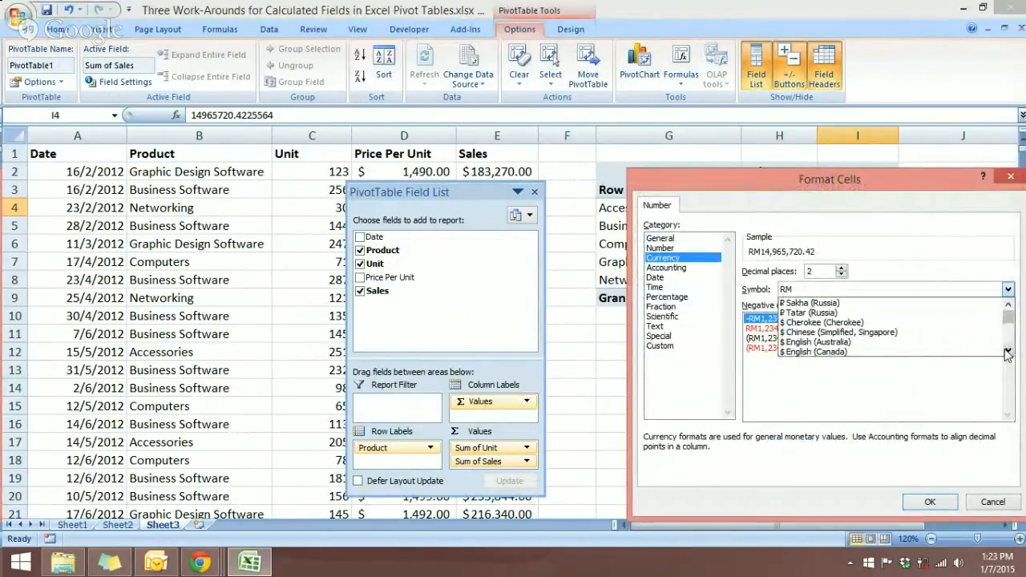
left_click(858, 332)
Format the Sum of Sales values as Number with 0 decimal places and a 1000 separator.
double_click(806, 271)
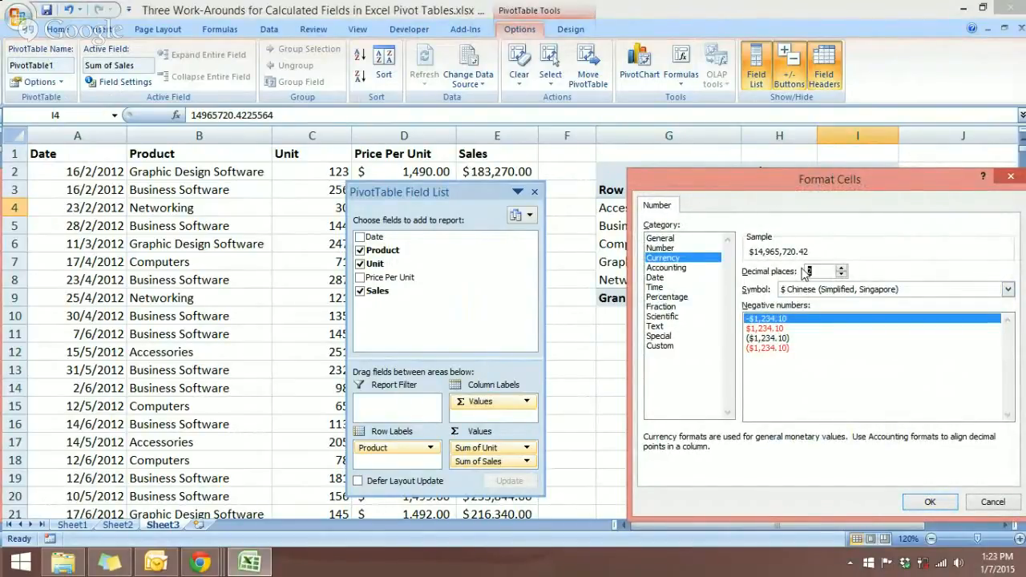
type("0")
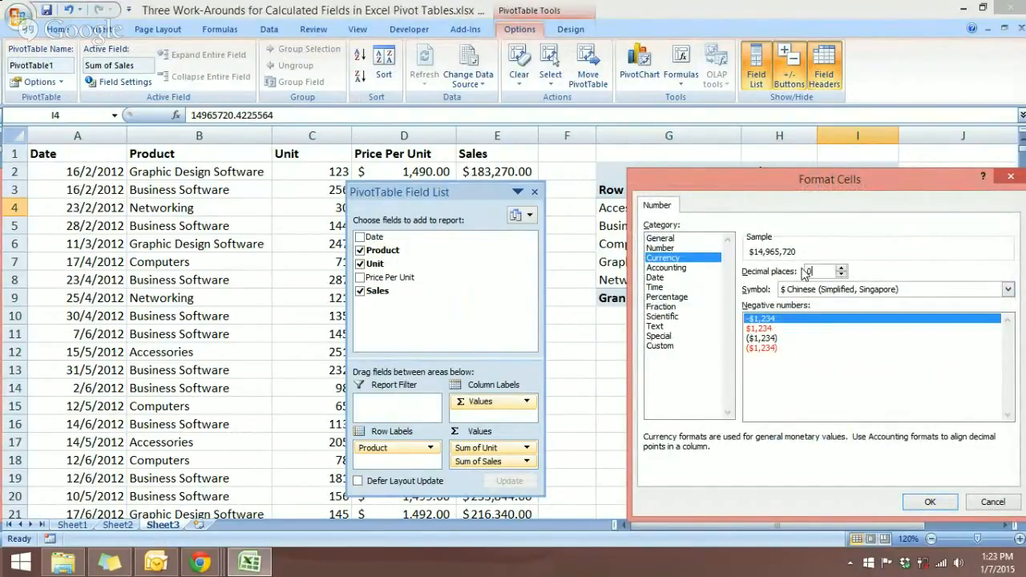
left_click(653, 249)
left_click(748, 289)
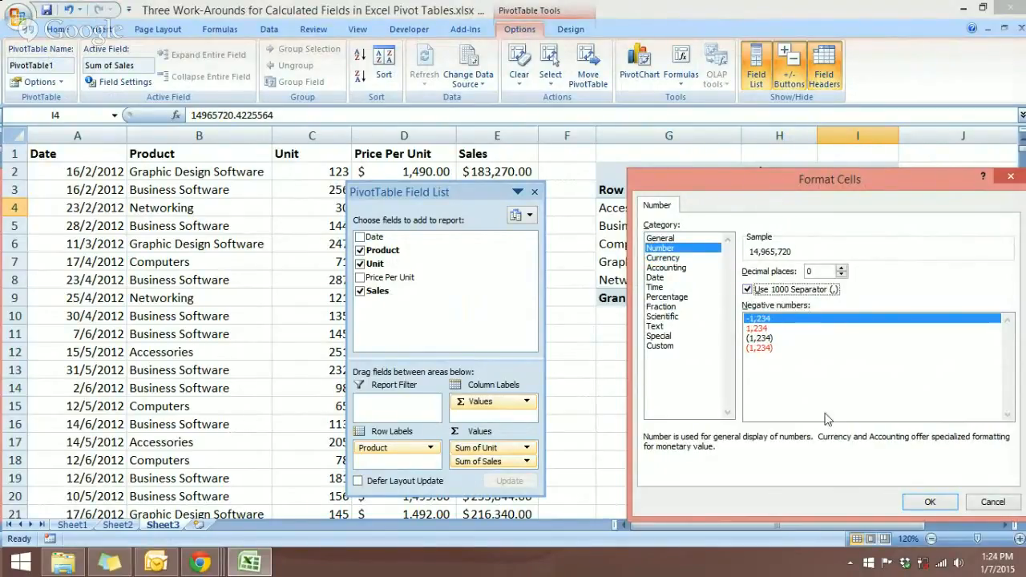
left_click(923, 503)
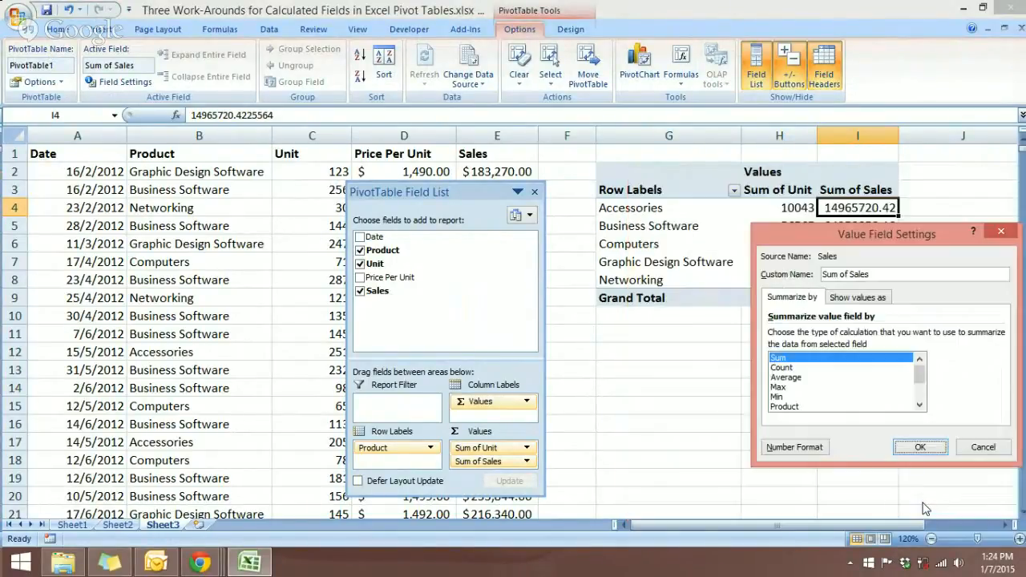
left_click(920, 446)
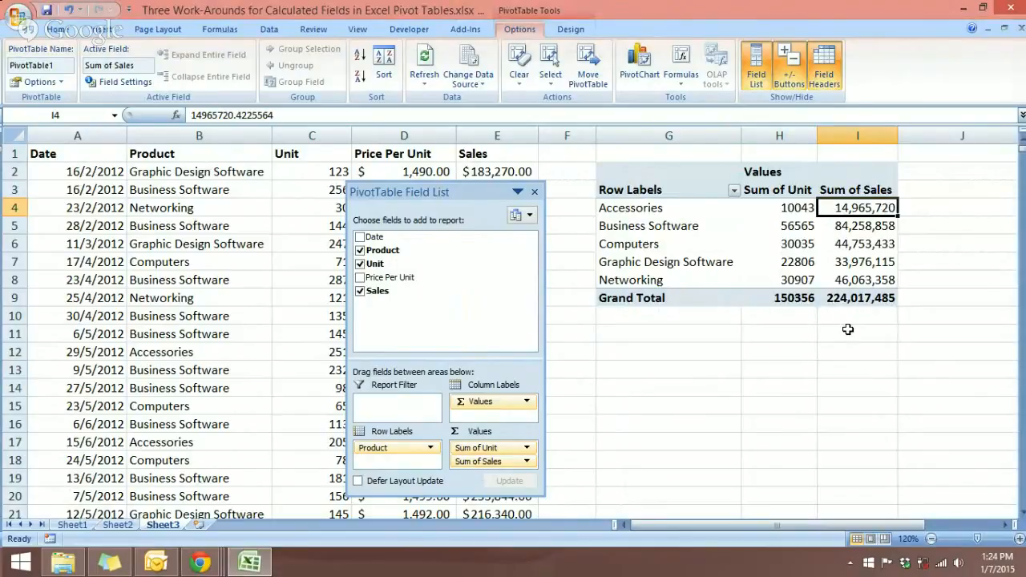
Rename the Sum of Sales value field to "Sales " with a trailing space in its value field settings.
left_click(848, 250)
right_click(848, 252)
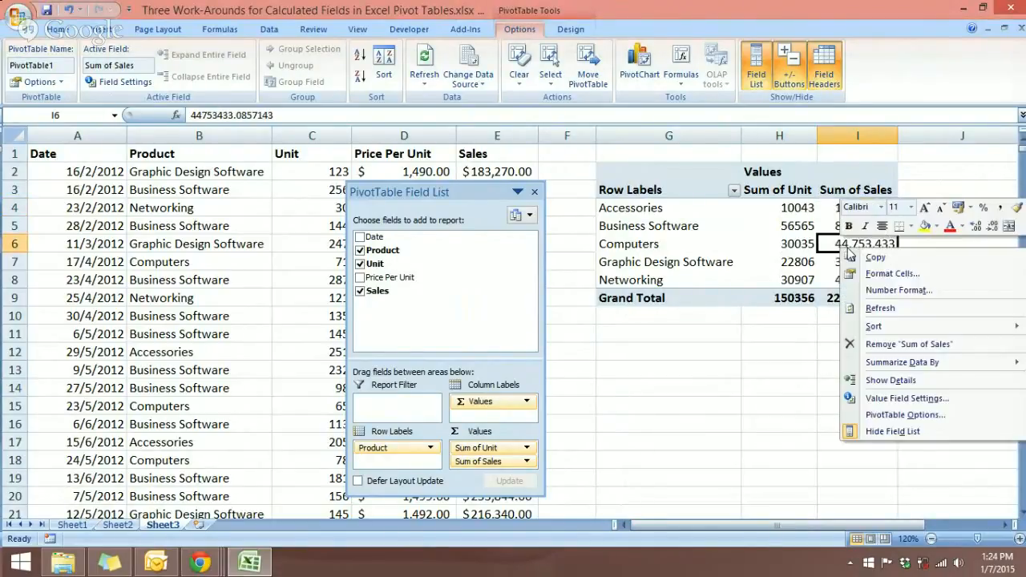
left_click(875, 400)
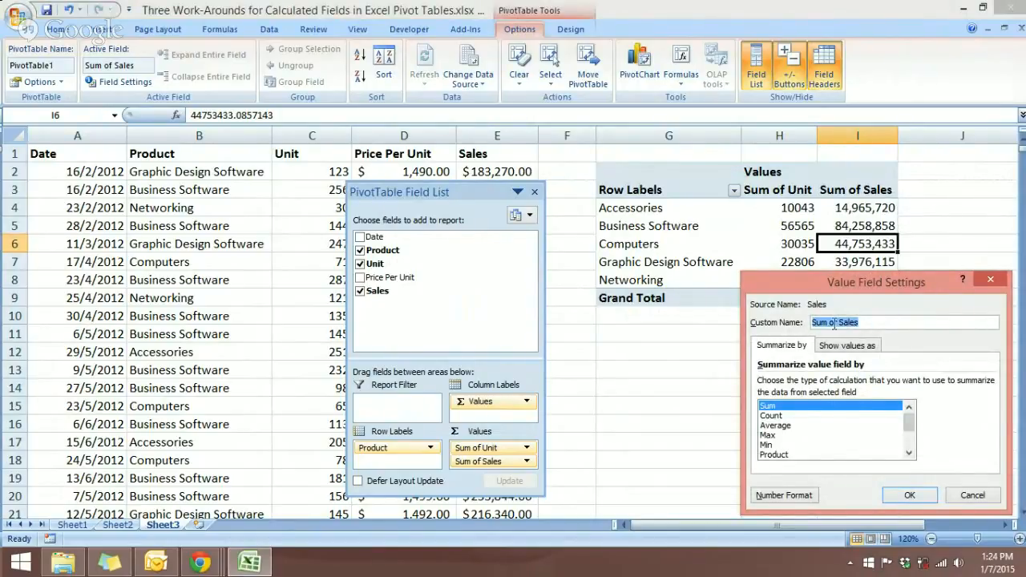
left_click_drag(840, 323, 776, 319)
key("Delete")
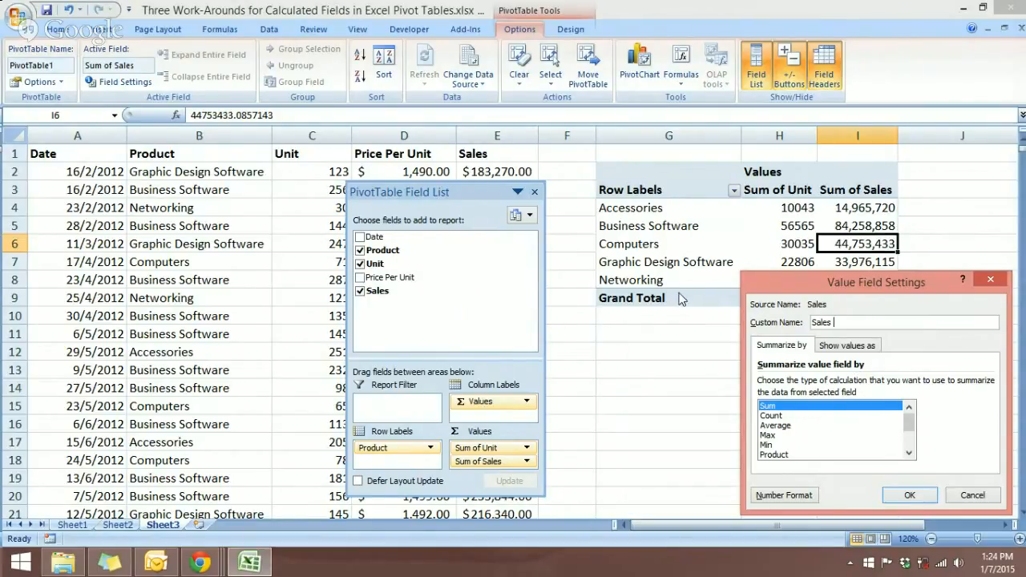
left_click_drag(826, 284, 809, 268)
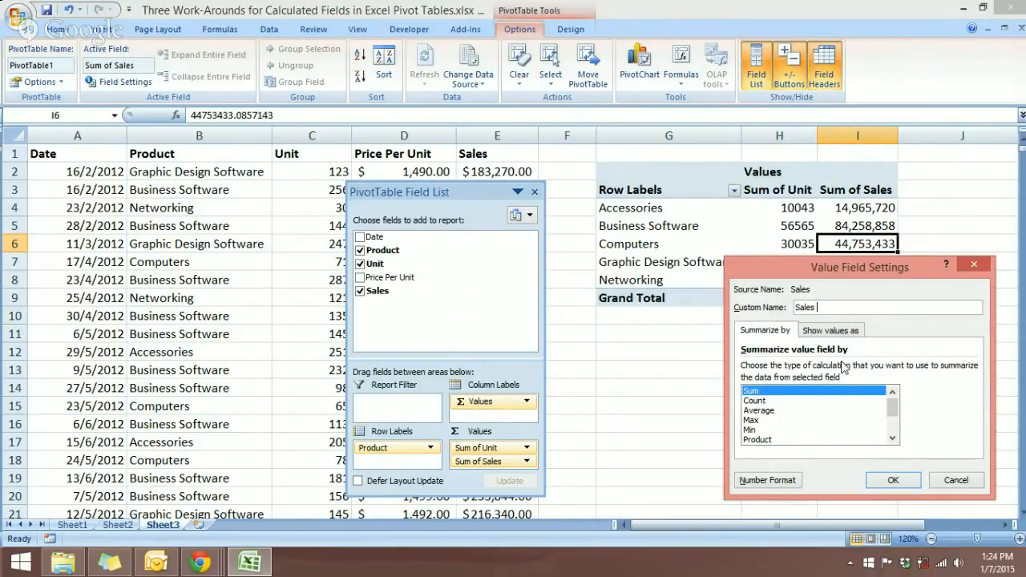
left_click(888, 477)
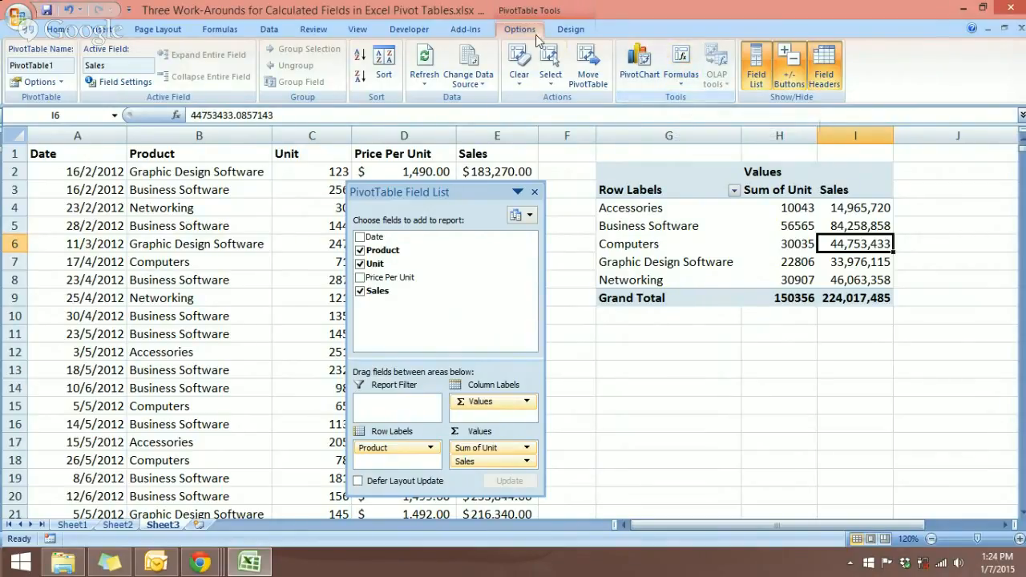
Review the Insert Calculated Field settings without adding a field, and inspect the unit and sales values for Business Software.
left_click(682, 76)
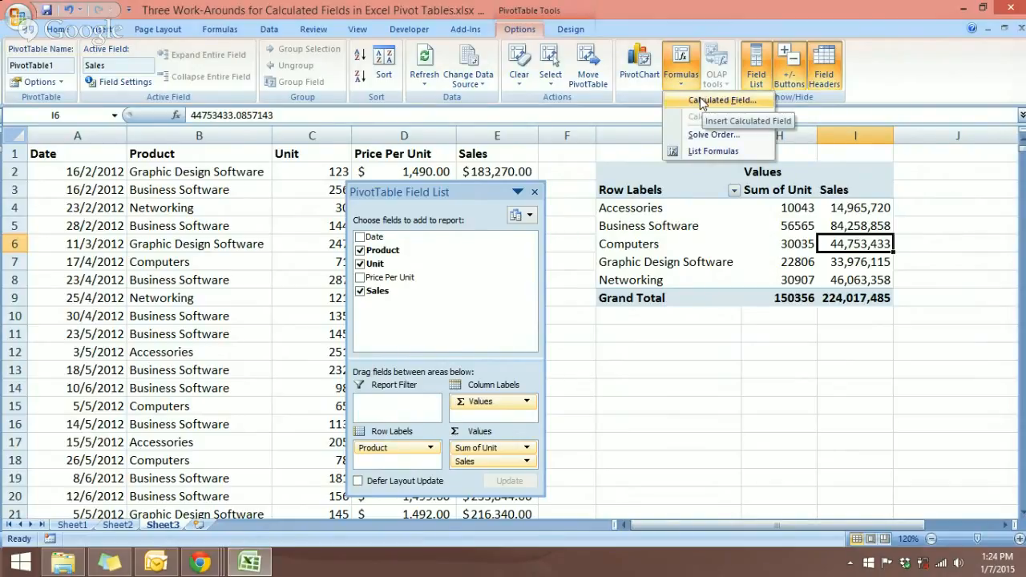
left_click(703, 104)
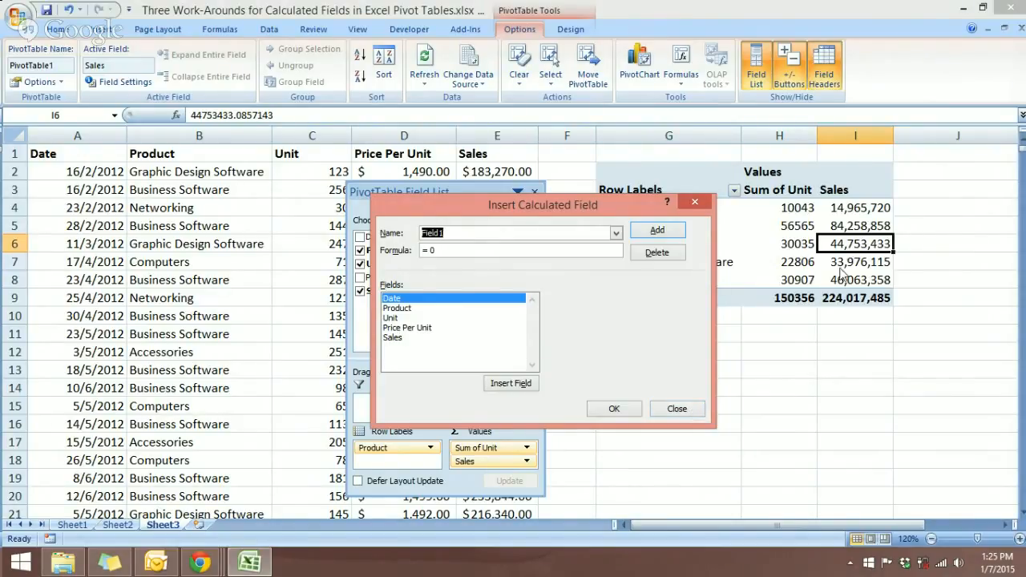
left_click(677, 408)
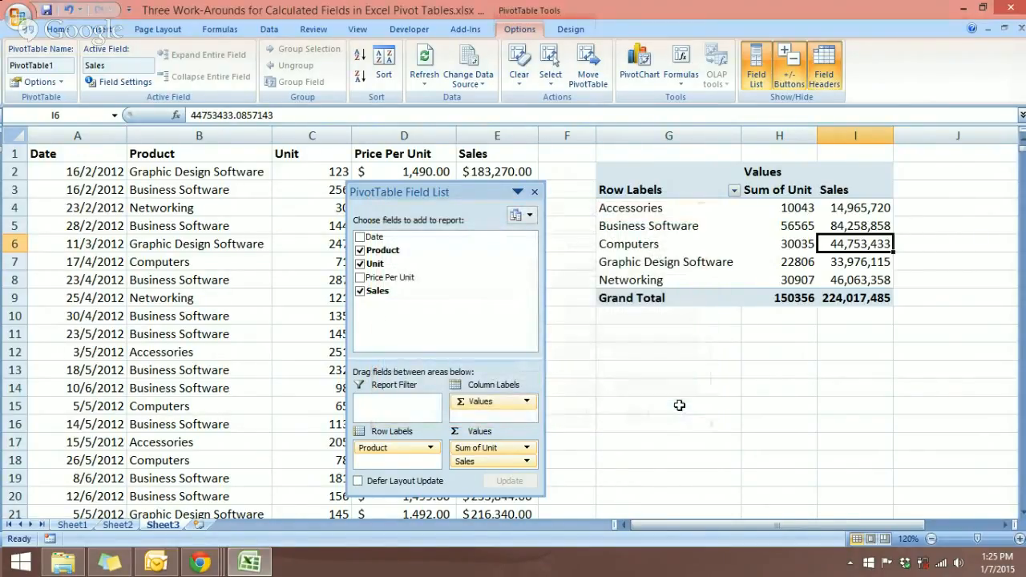
left_click(804, 226)
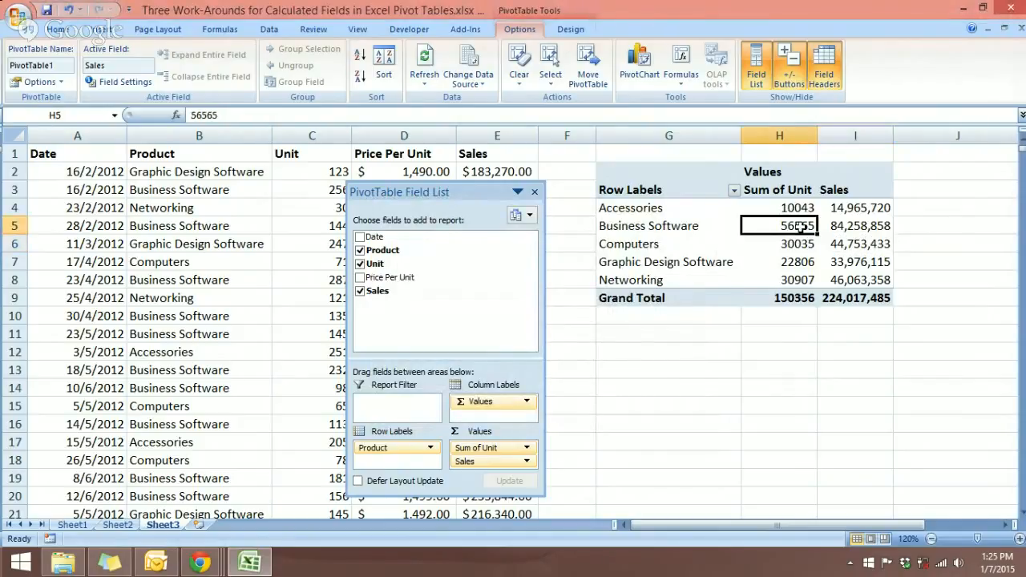
left_click(833, 225)
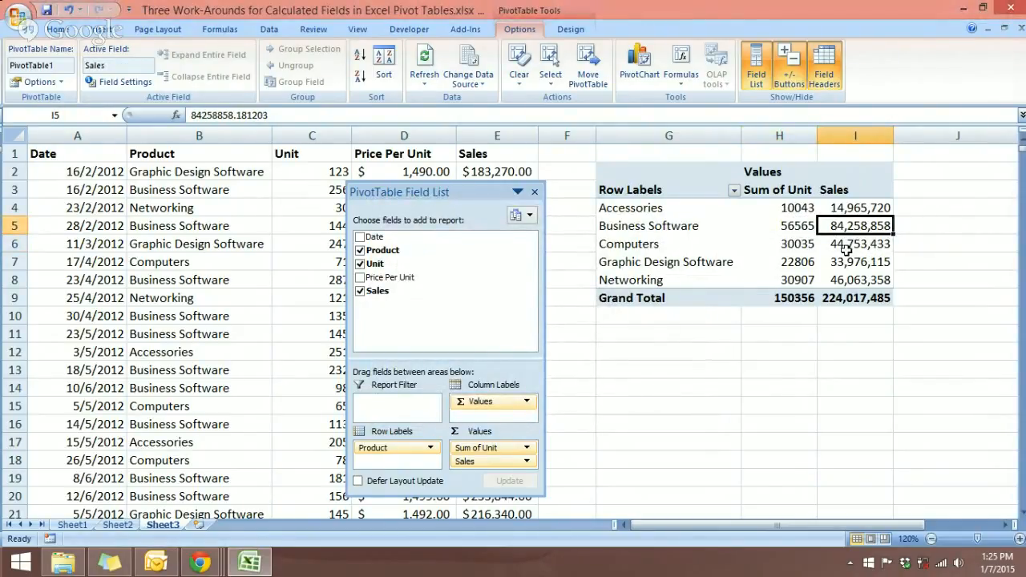
Add a calculated field named "Avg Unit Sales" to the pivot table, with the formula Sales/Unit.
left_click(680, 72)
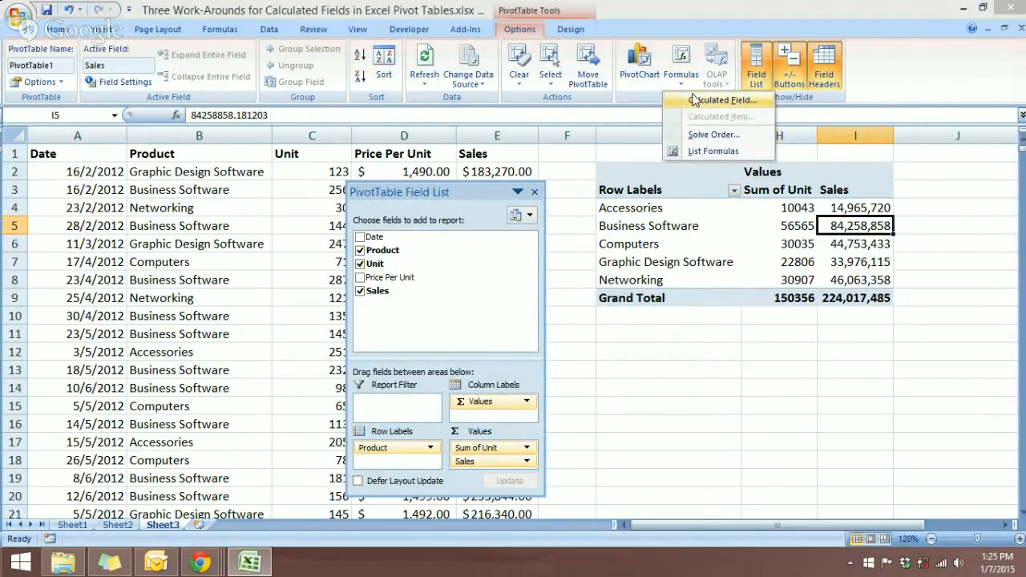
left_click(707, 97)
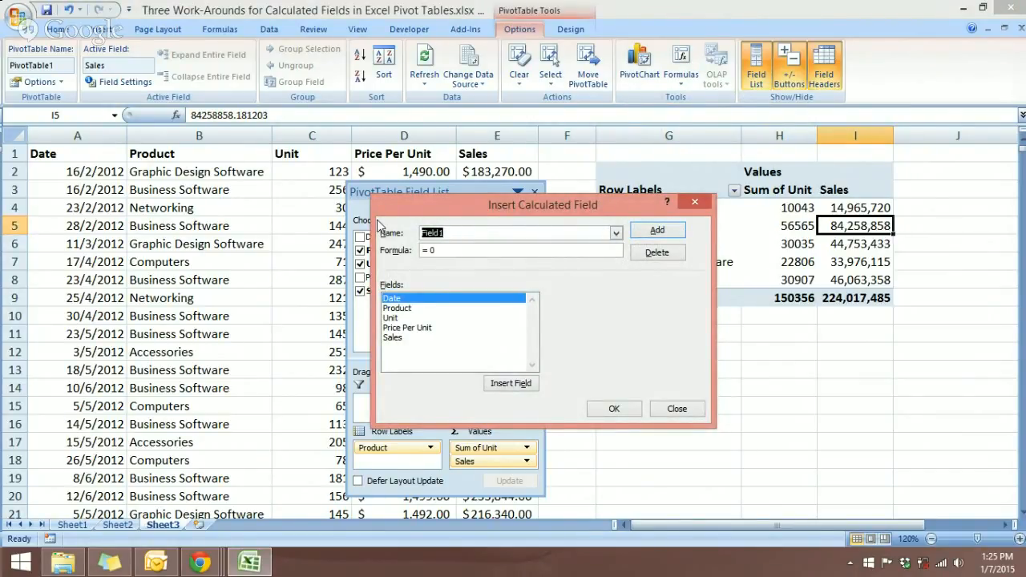
type("Avg")
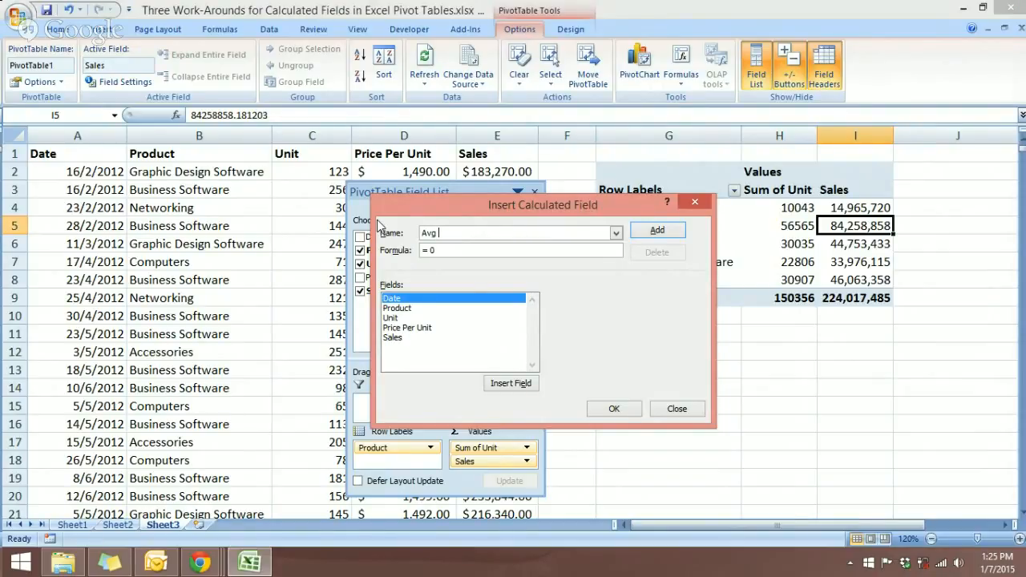
type(" Unit Sales")
key("BackSpace")
key("BackSpace")
double_click(392, 338)
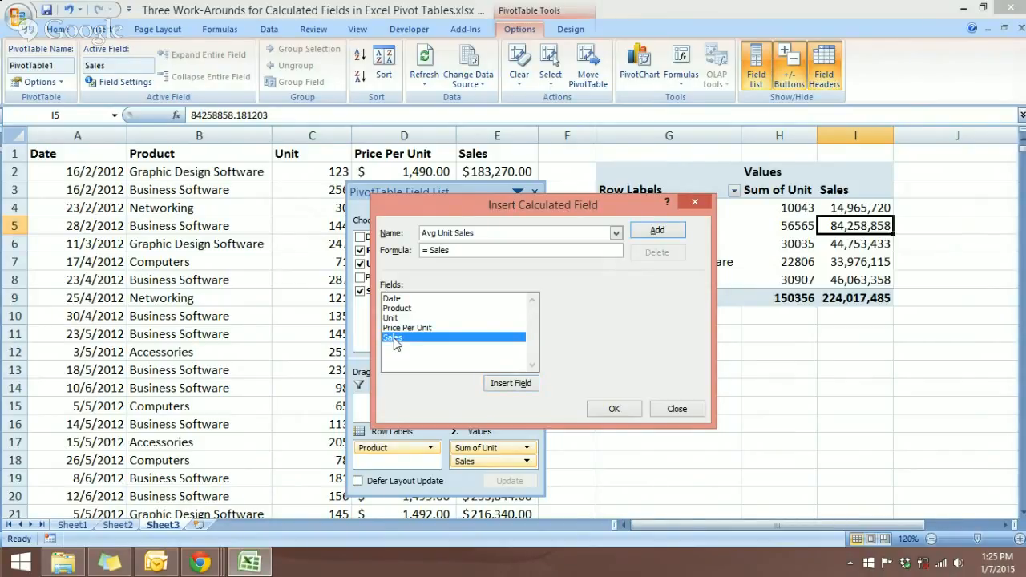
type("/")
left_click(394, 321)
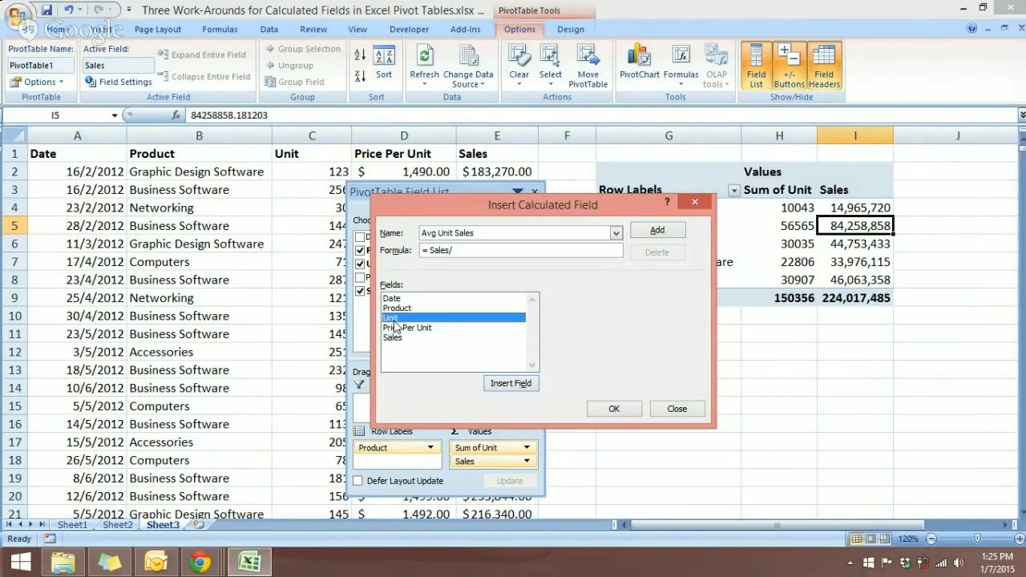
double_click(394, 321)
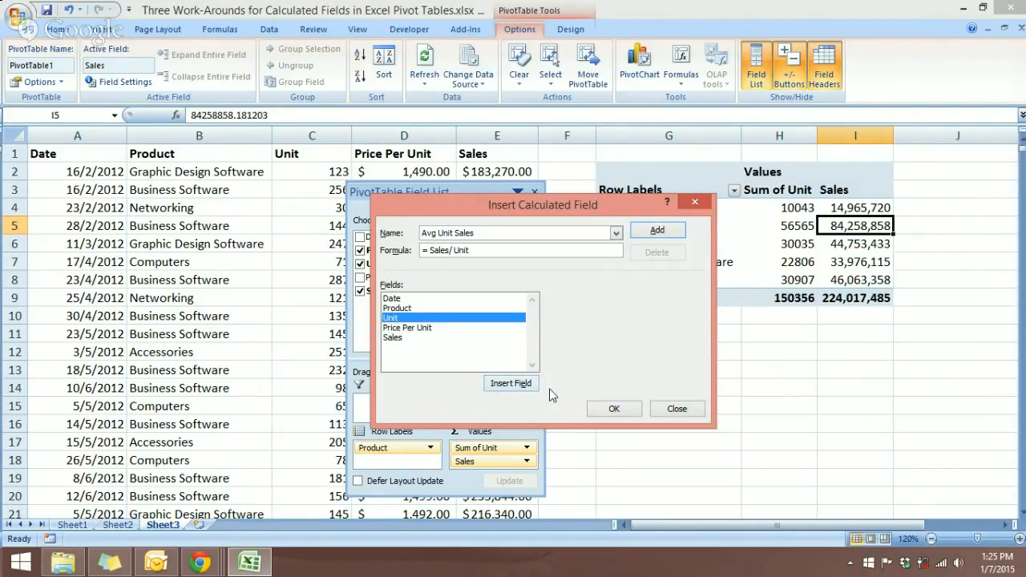
left_click(609, 411)
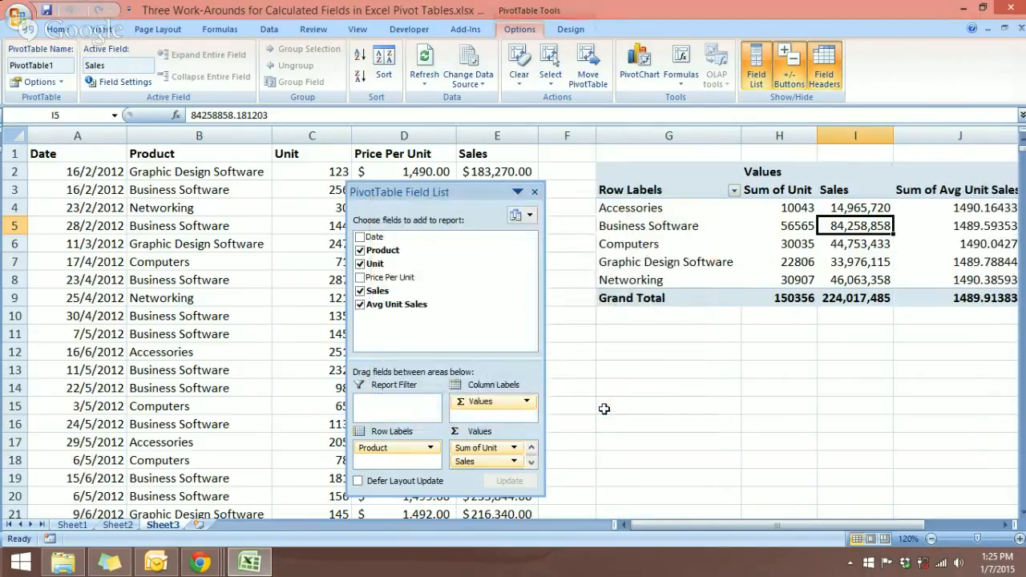
Rename the Sum of Avg Unit Sales value field to "Avg Unit Sales" and open its number format settings.
left_click(1004, 528)
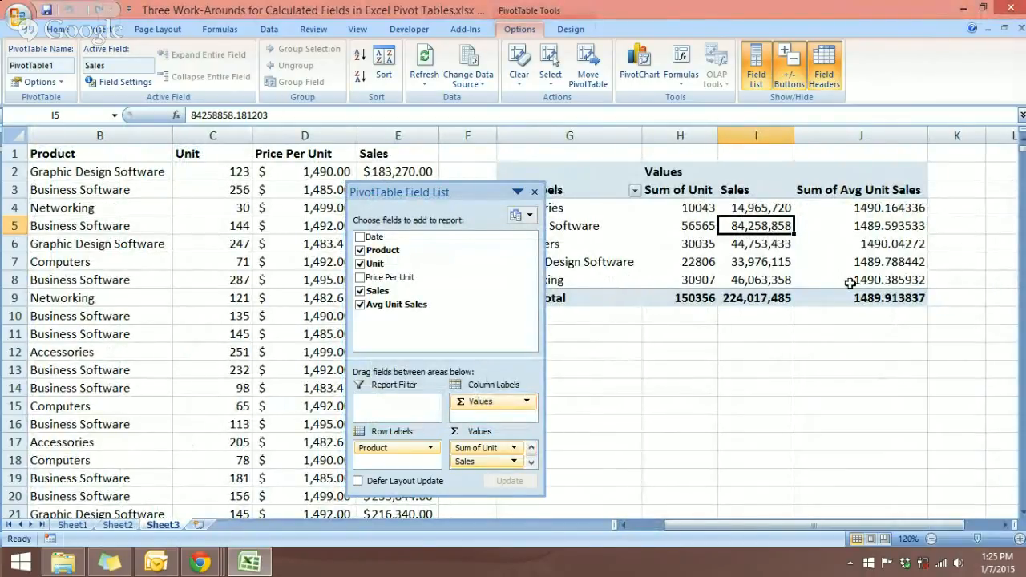
left_click(868, 226)
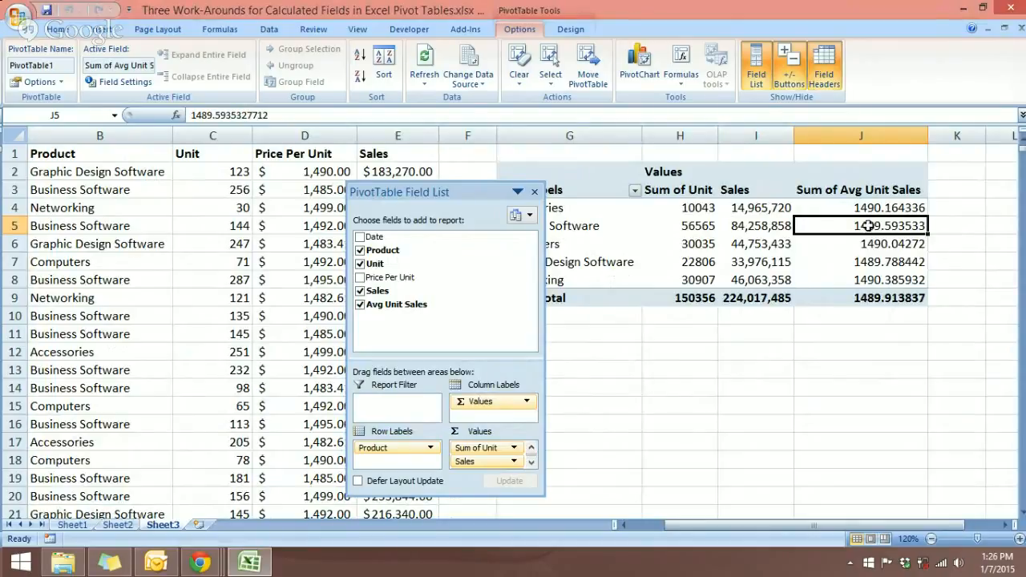
right_click(868, 226)
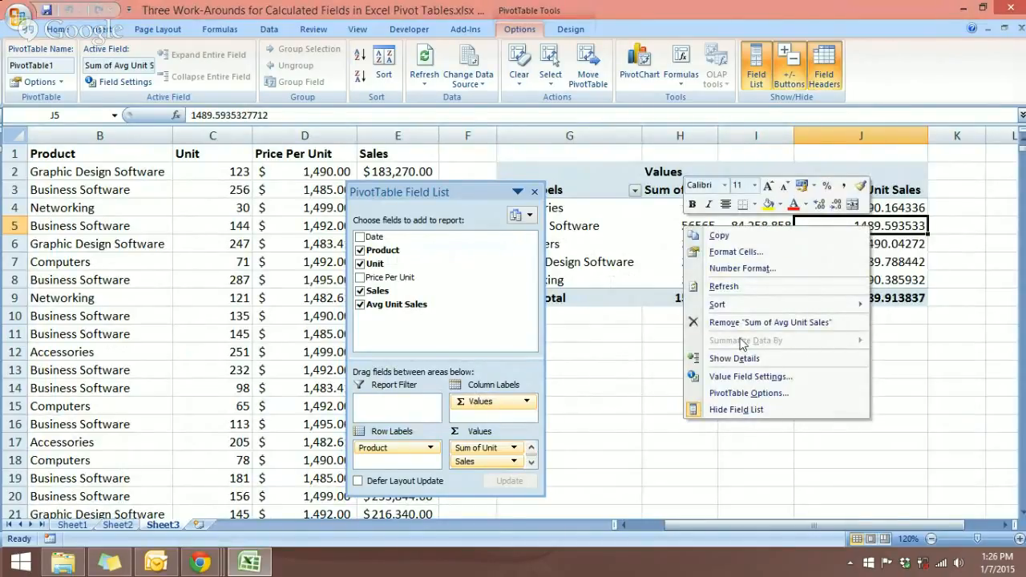
left_click(745, 376)
left_click(712, 294)
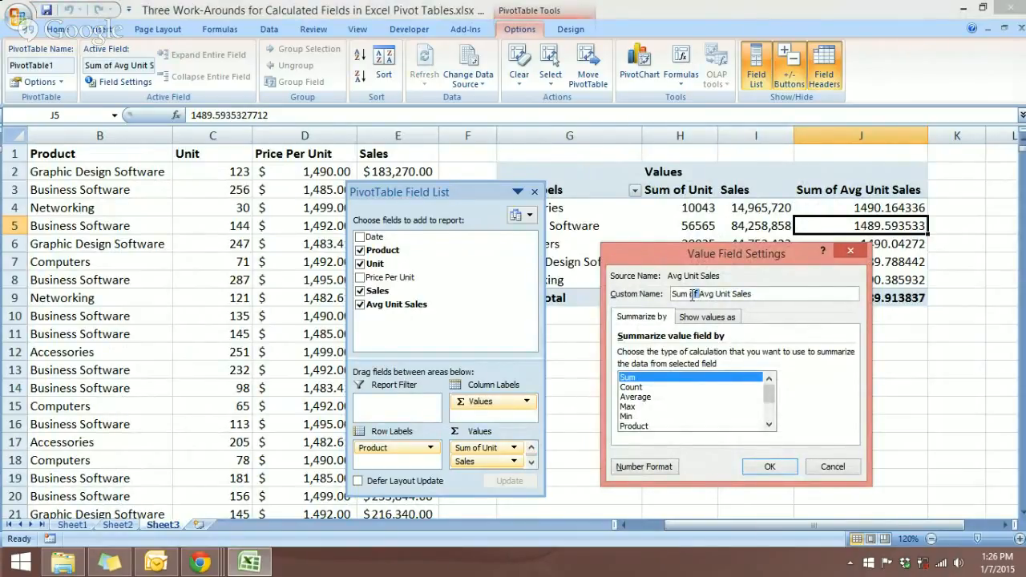
left_click_drag(698, 294, 654, 297)
key("BackSpace")
left_click(725, 294)
left_click(646, 468)
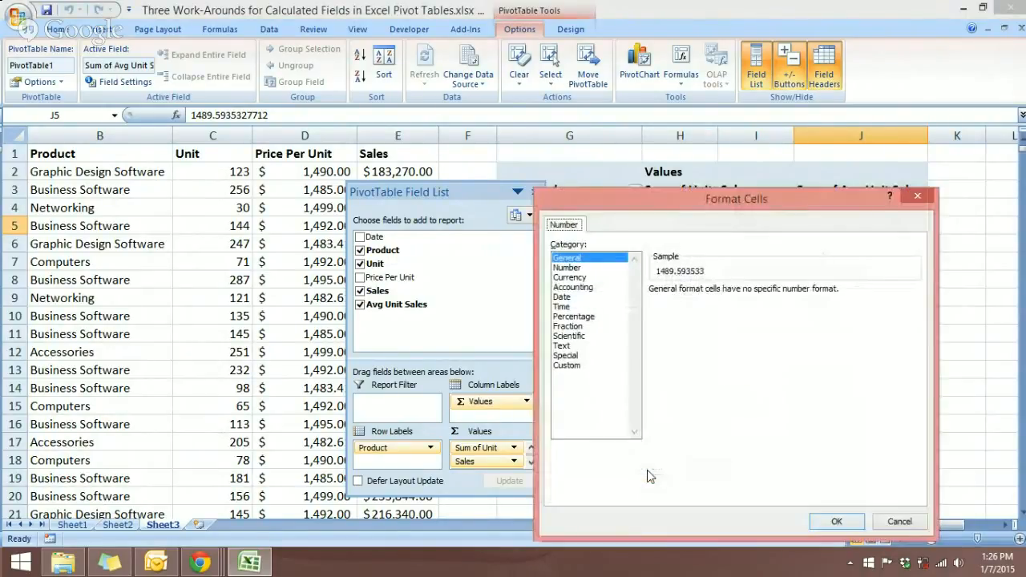
Try the Currency format with the $ English (Australia) symbol for the Avg Unit Sales values.
left_click(569, 276)
left_click(728, 311)
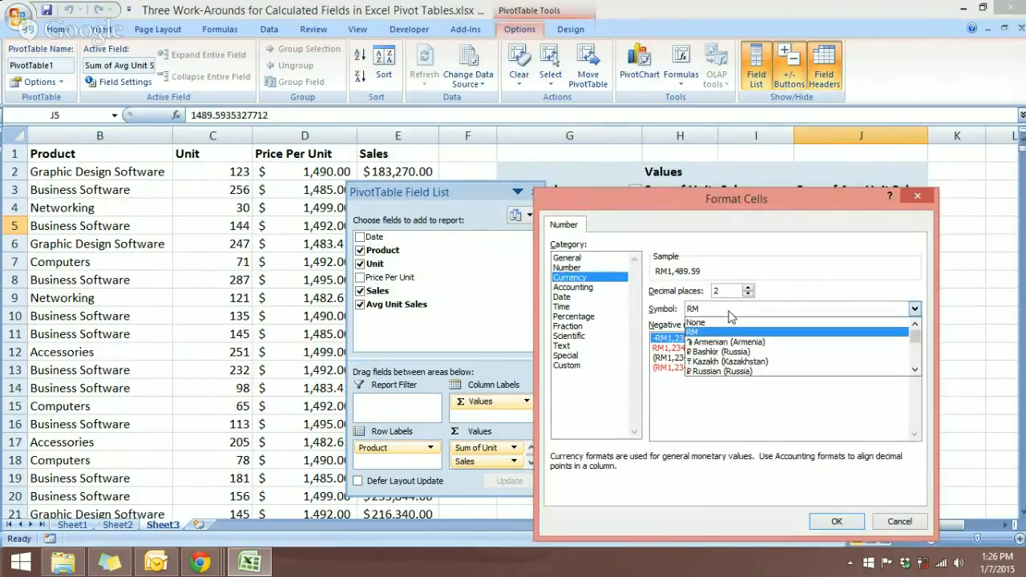
left_click(915, 369)
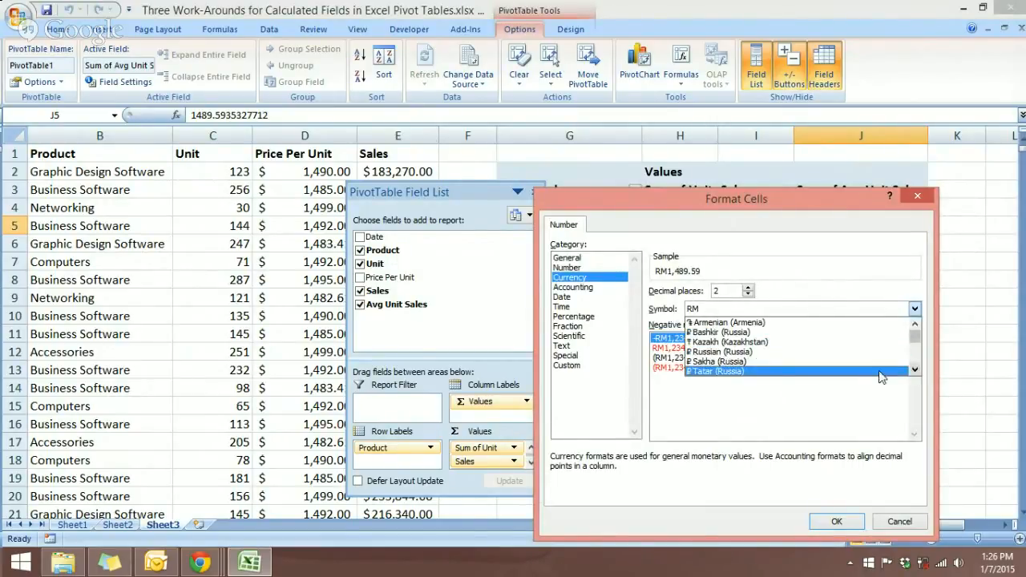
left_click(914, 369)
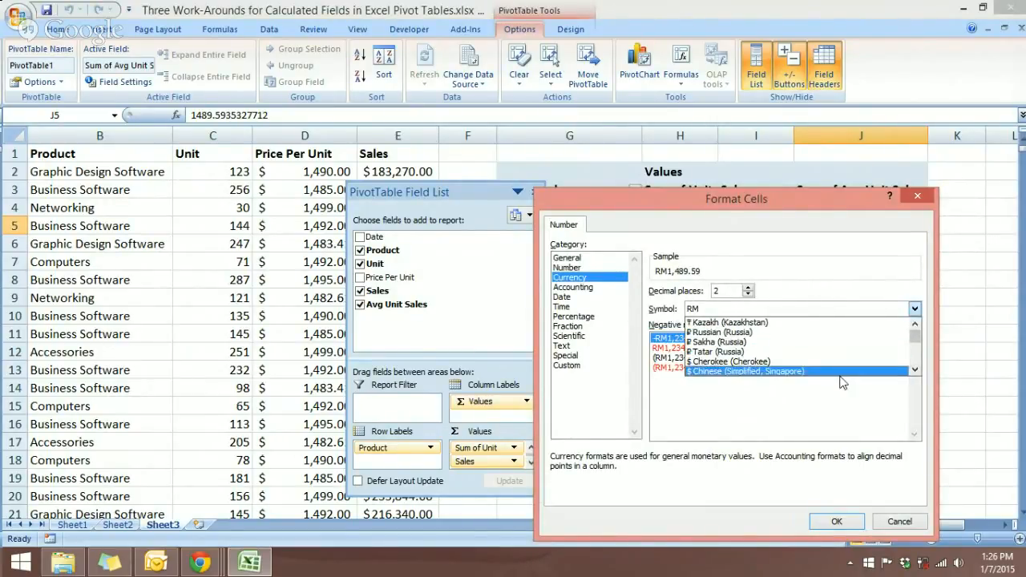
left_click(915, 370)
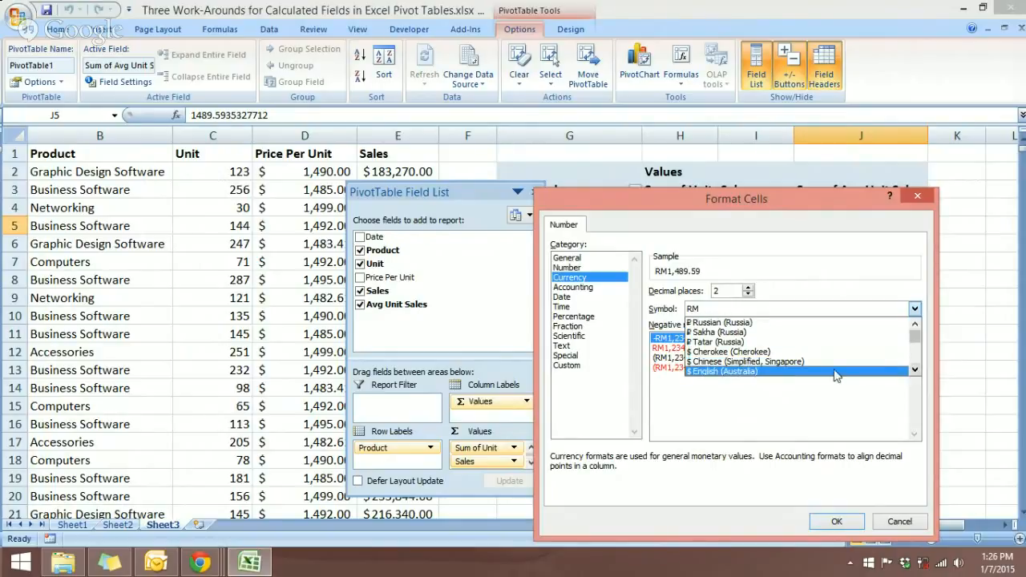
left_click(792, 372)
Format the Avg Unit Sales values as Number with 0 decimal places and a 1000 separator, and leave the pivot table.
double_click(718, 292)
type("0")
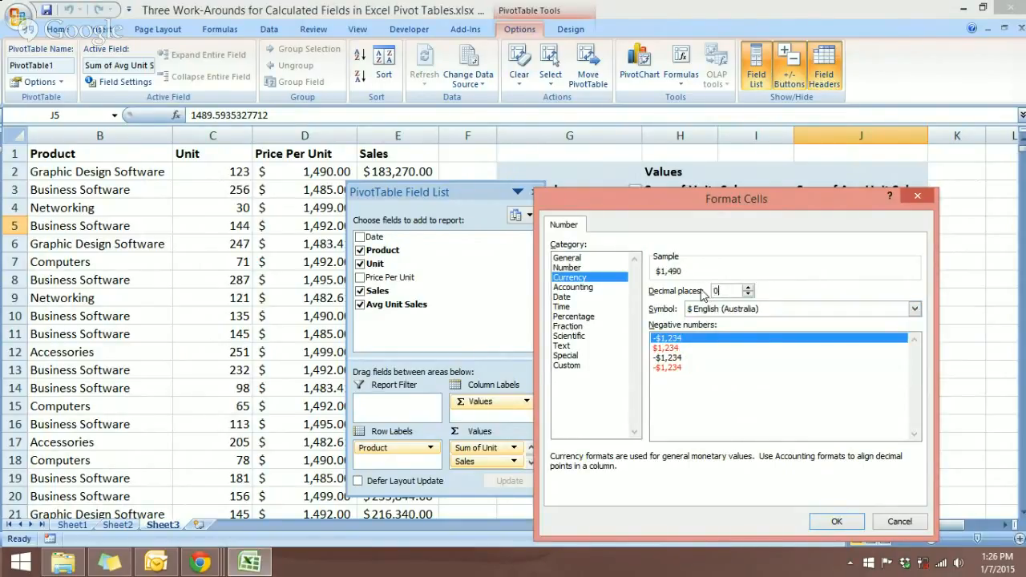
left_click(561, 267)
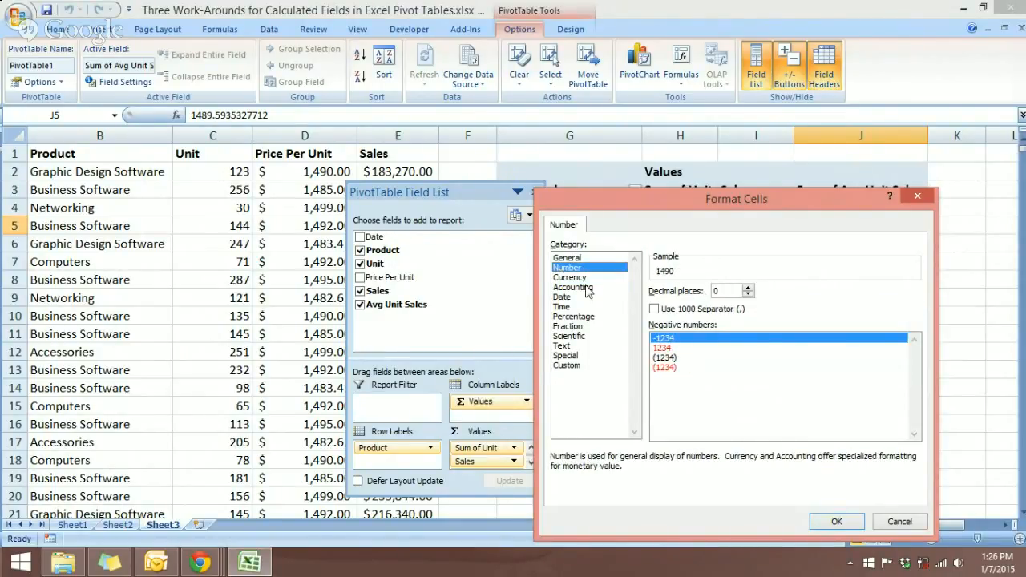
left_click(654, 308)
left_click(836, 521)
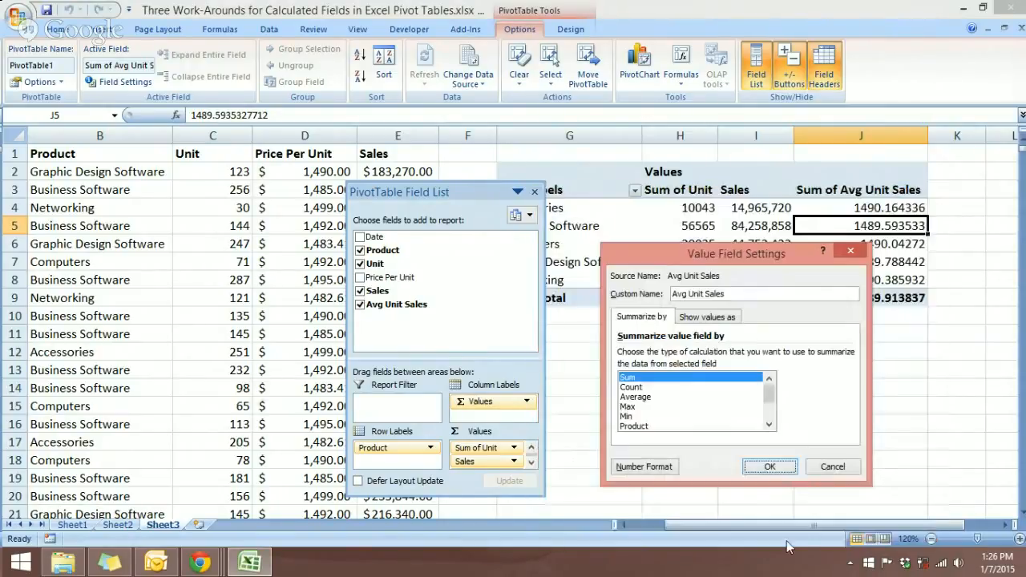
left_click(771, 465)
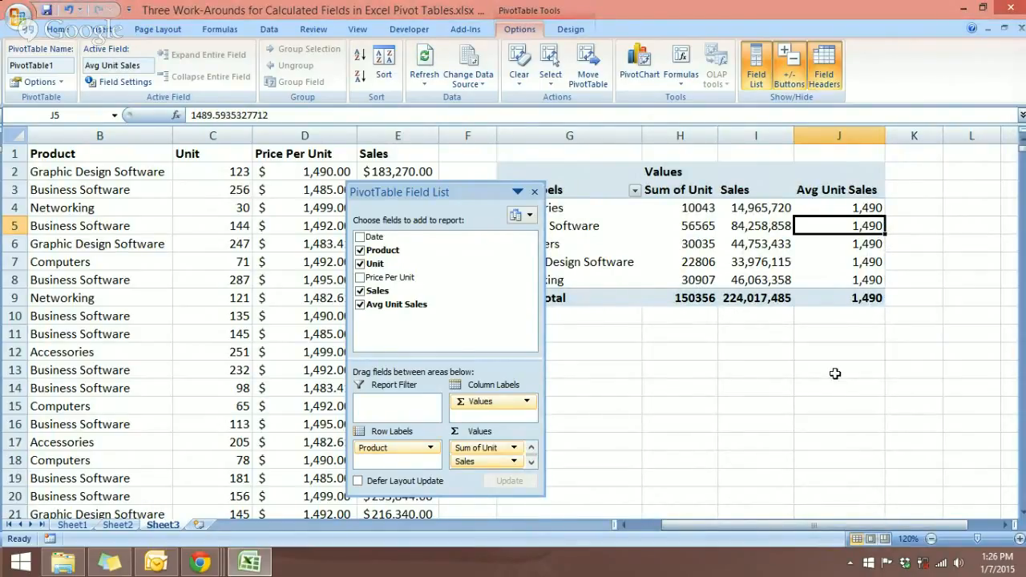
left_click(687, 407)
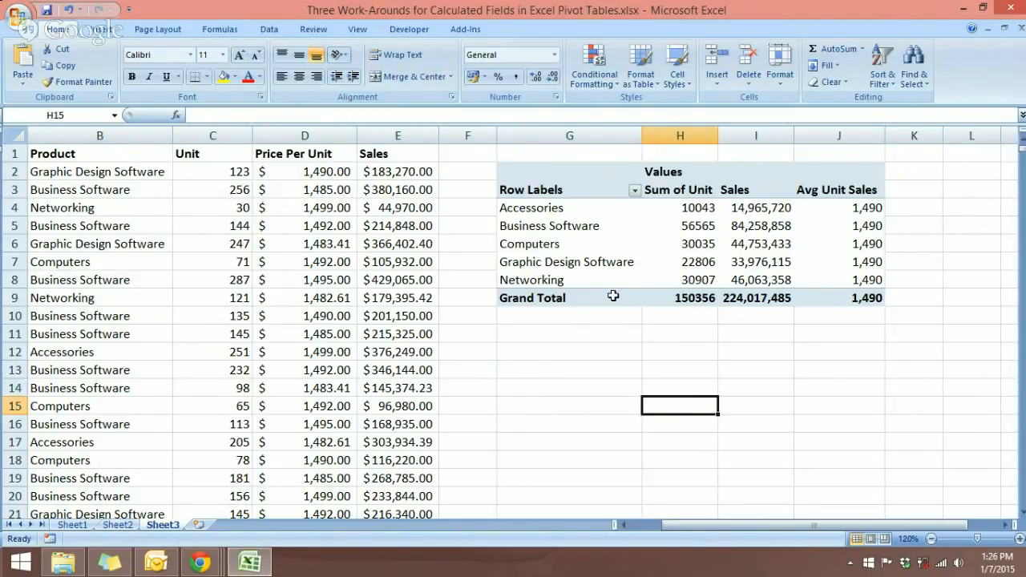
Enter the heading "Average" in cell K3 beside the pivot table.
left_click(910, 192)
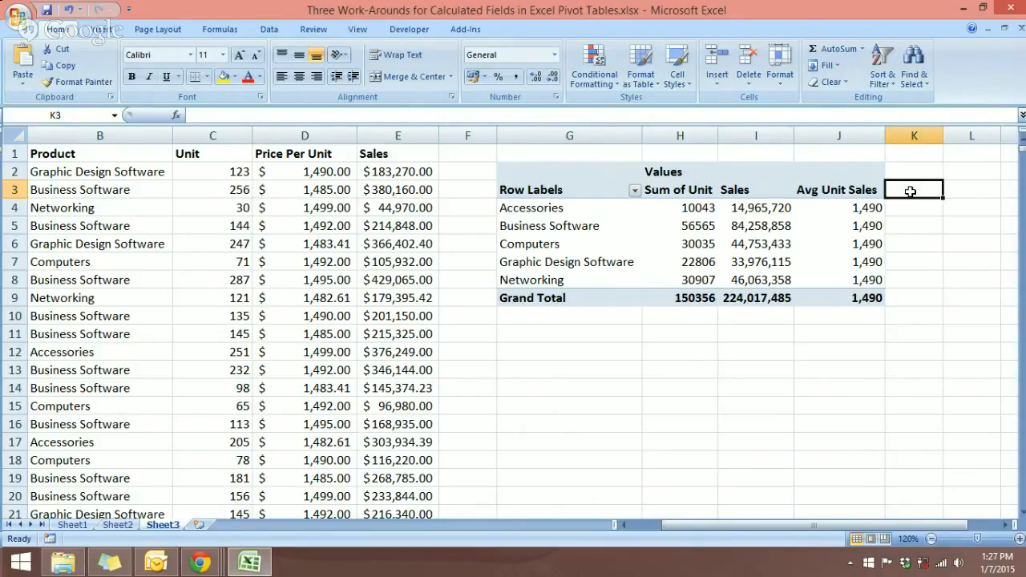
type("Averag")
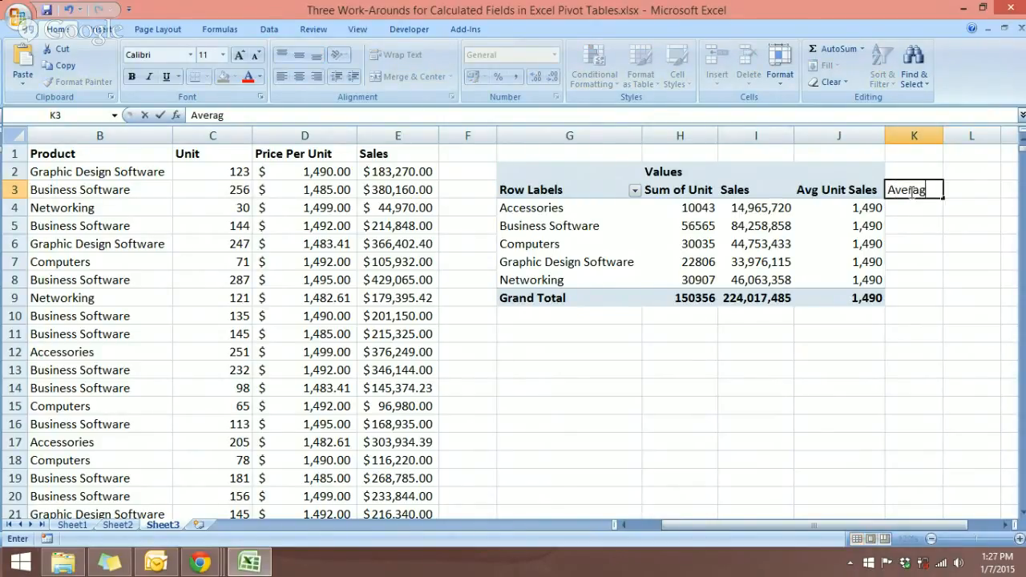
type("e")
key("Return")
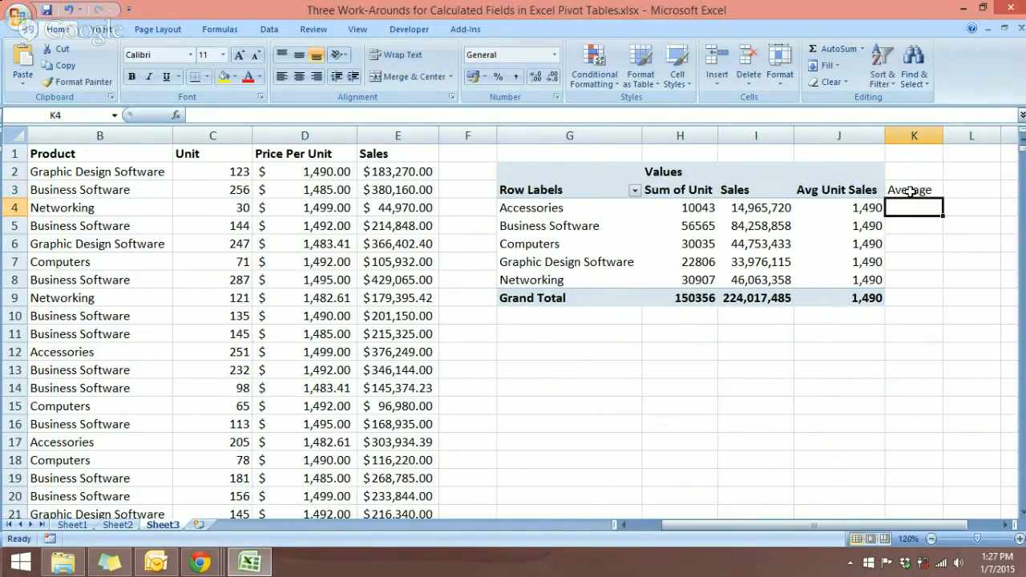
Enter the formula =I4/H4 in cell K4 and fill it down to the Grand Total row in K9.
type("=")
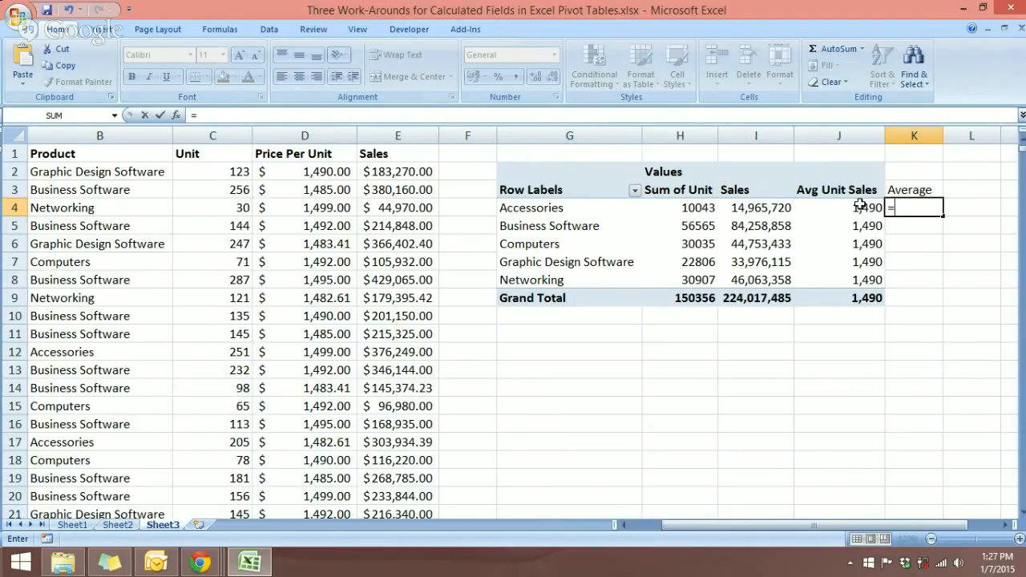
type("i4/")
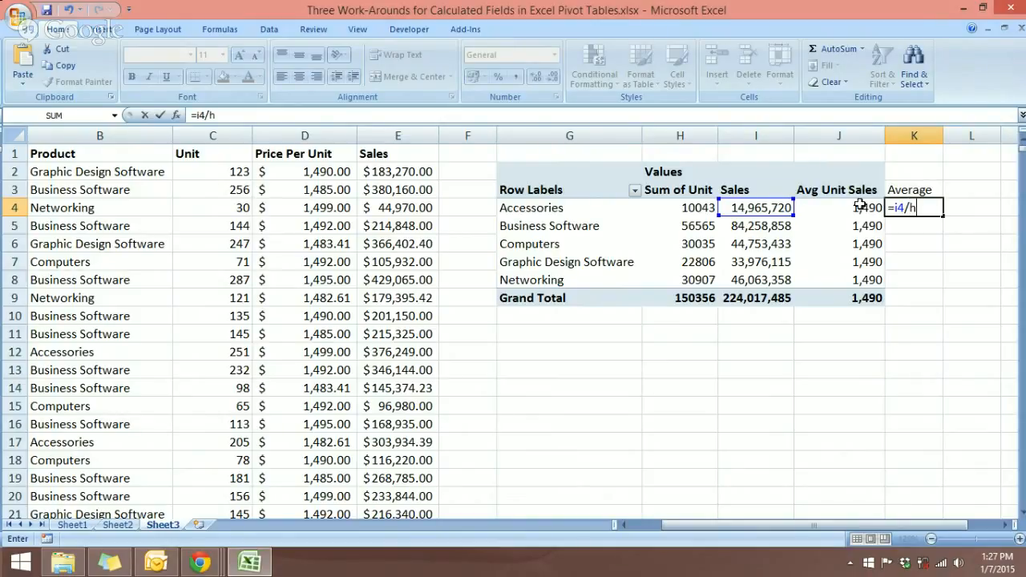
type("h4")
key("Return")
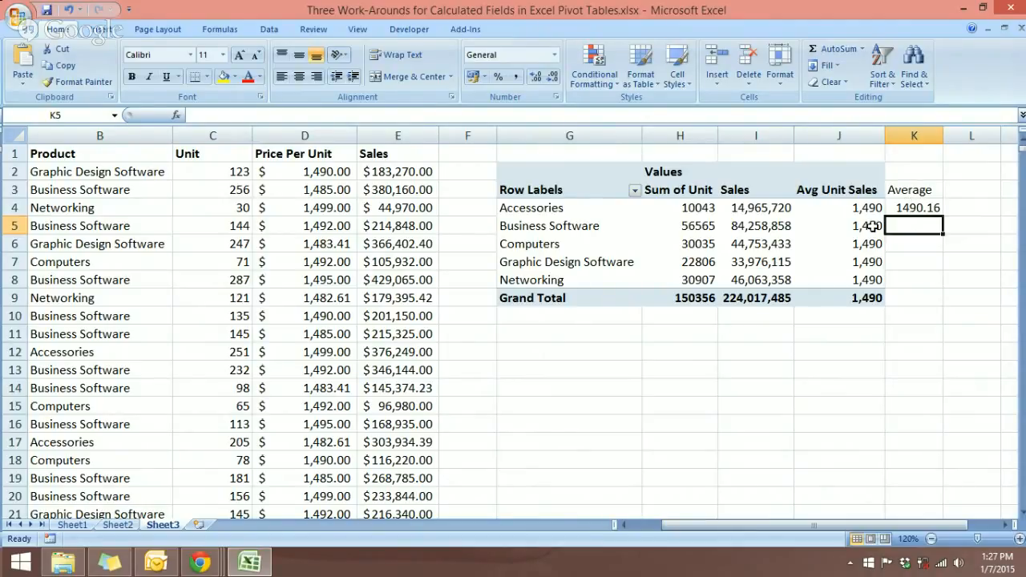
mouse_move(844, 224)
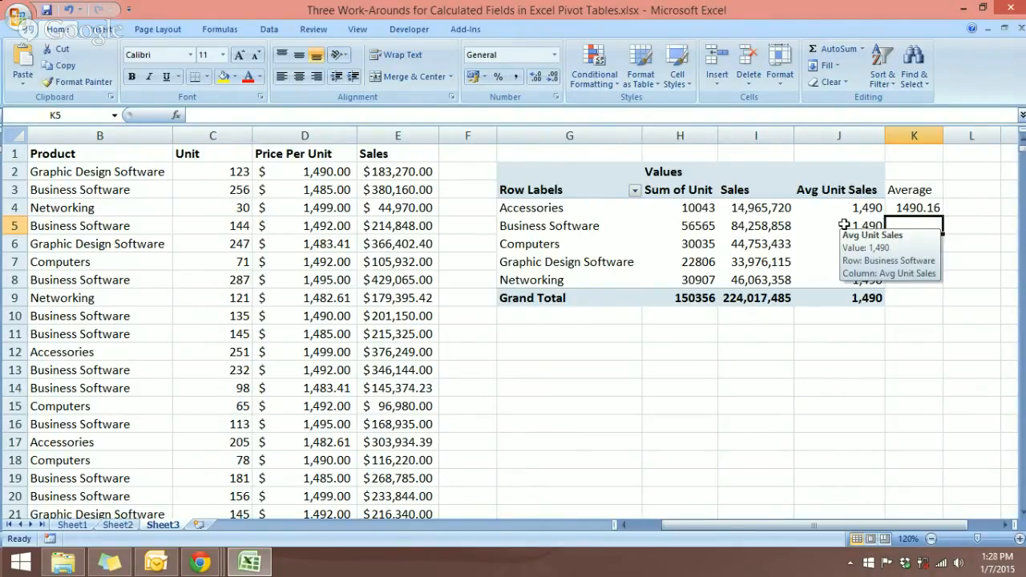
left_click(921, 209)
double_click(933, 216)
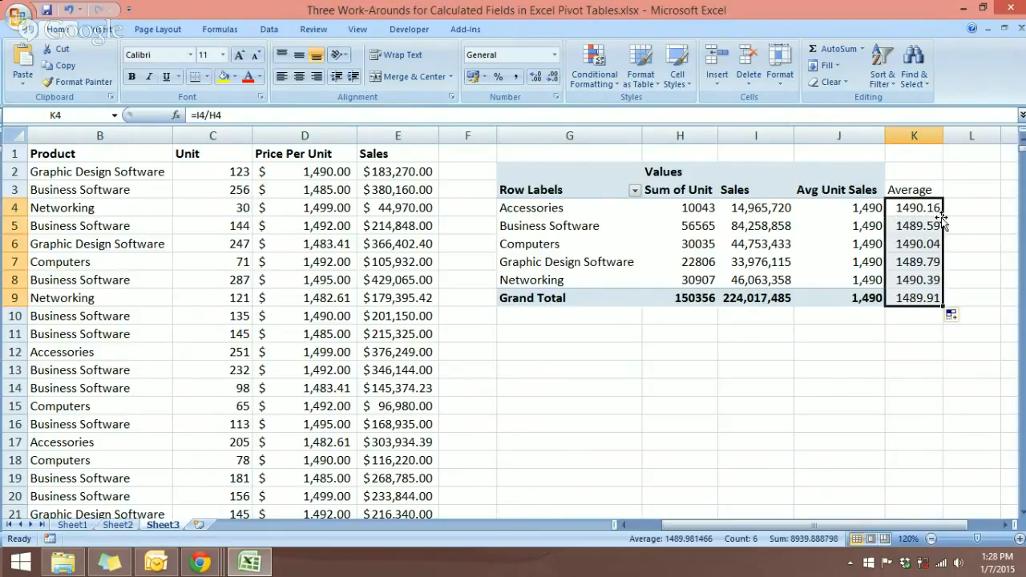
left_click(928, 330)
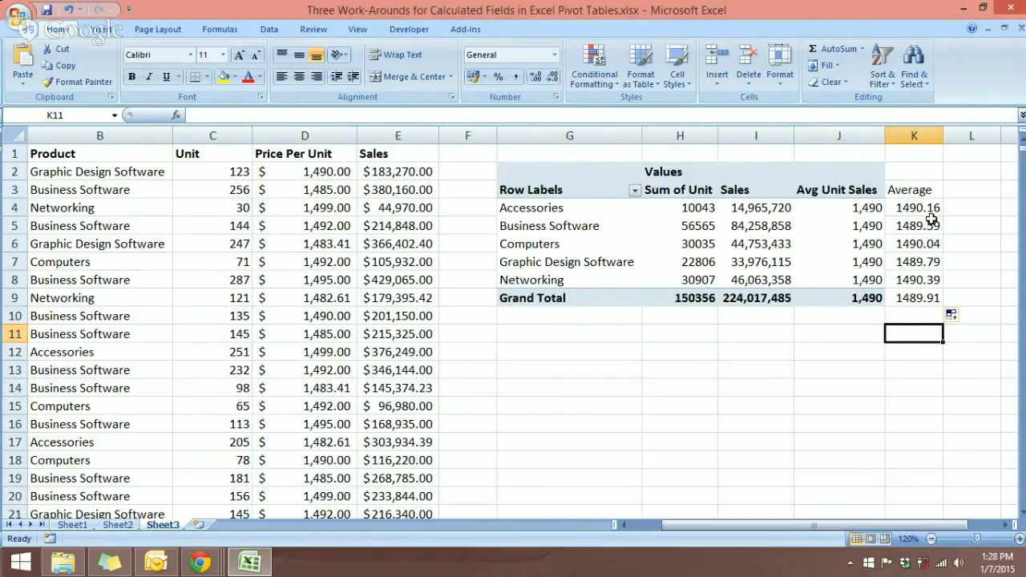
Reduce the averages in K4:K9 to 0 decimal places.
left_click_drag(922, 210, 920, 297)
right_click(923, 261)
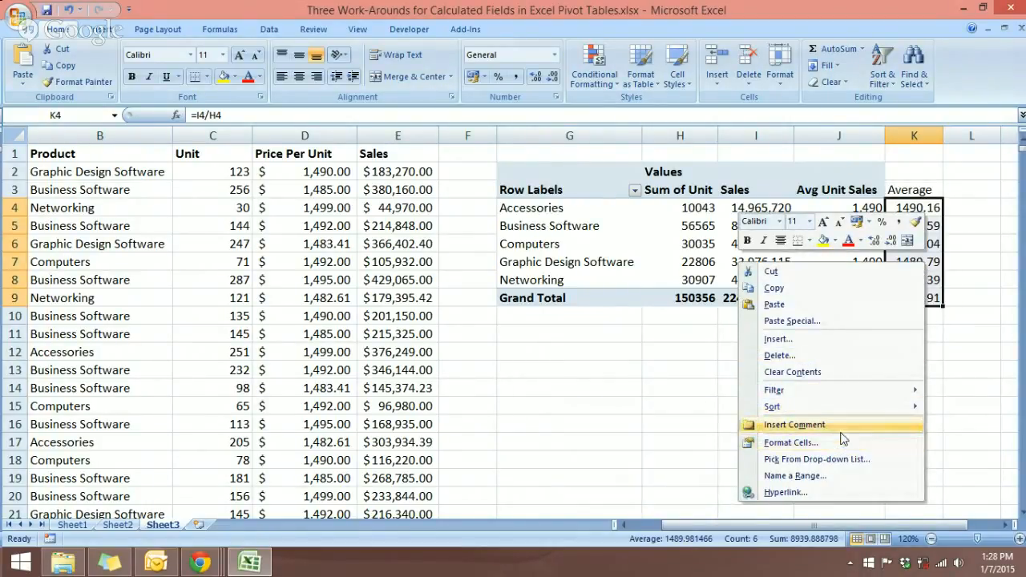
left_click(891, 241)
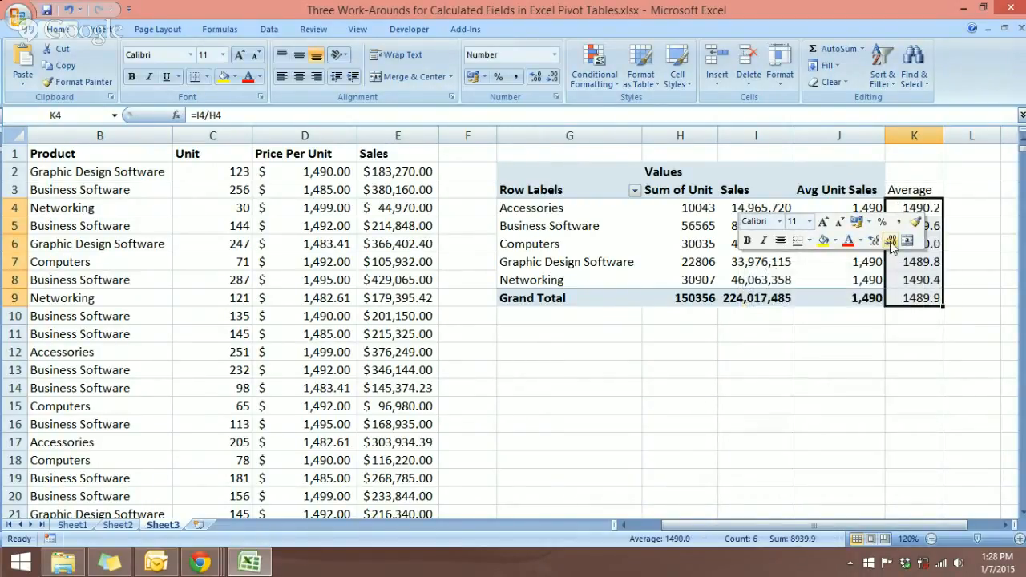
left_click(891, 241)
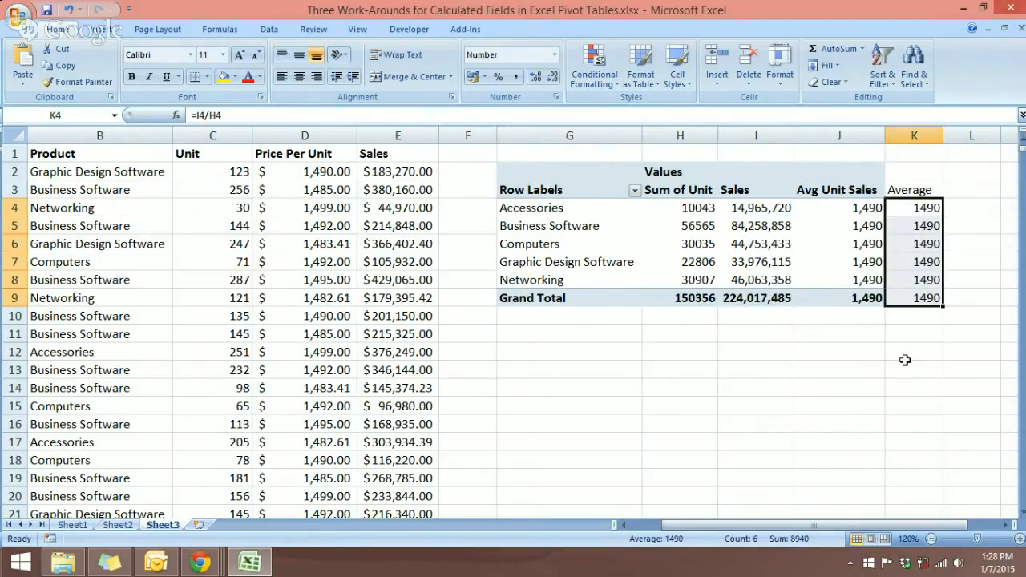
Format the averages in K4:K9 as Accounting values with a dollar sign and 0 decimal places.
left_click(485, 77)
left_click(521, 111)
left_click(921, 406)
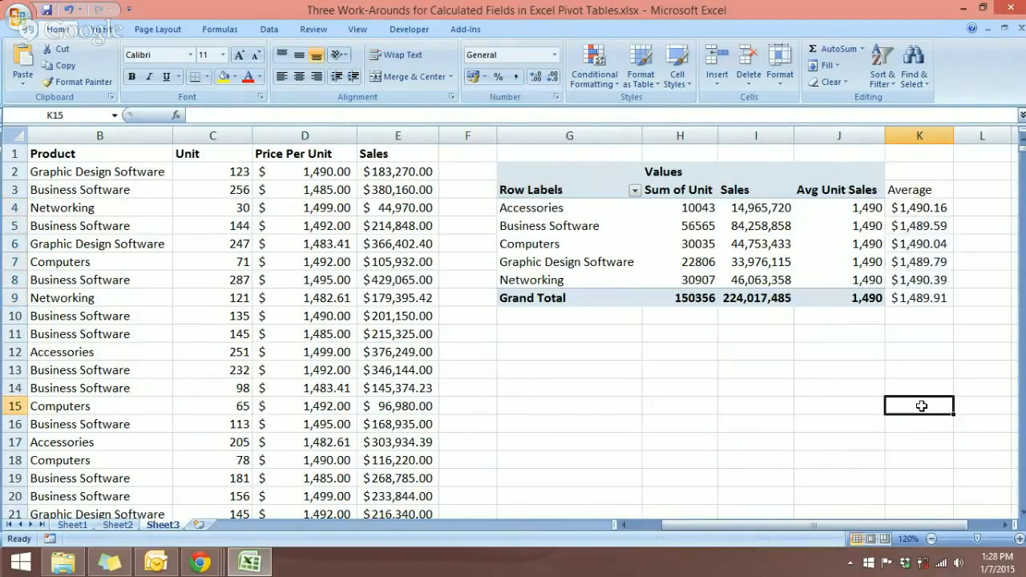
left_click_drag(916, 209, 914, 296)
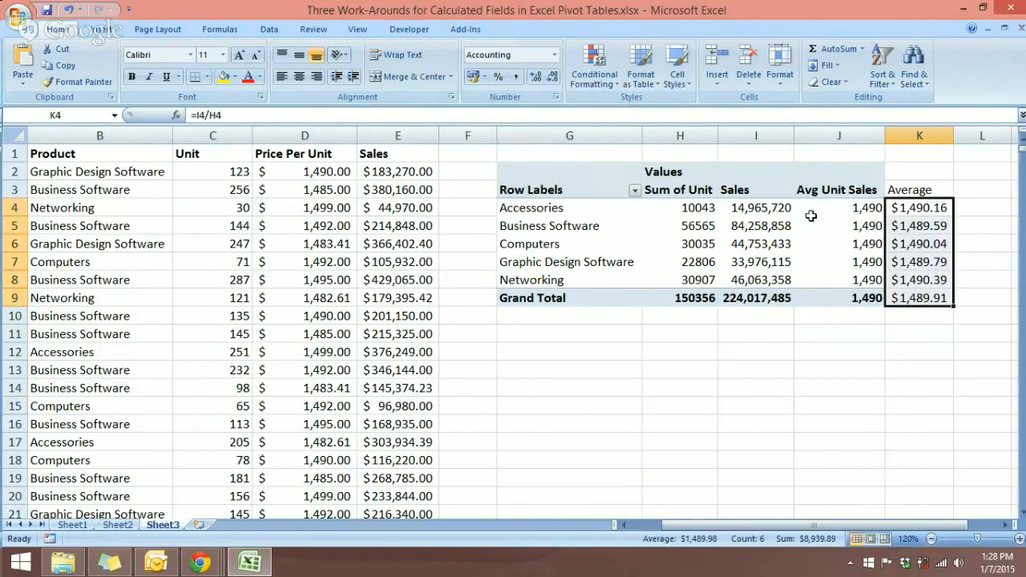
left_click(551, 77)
left_click(552, 77)
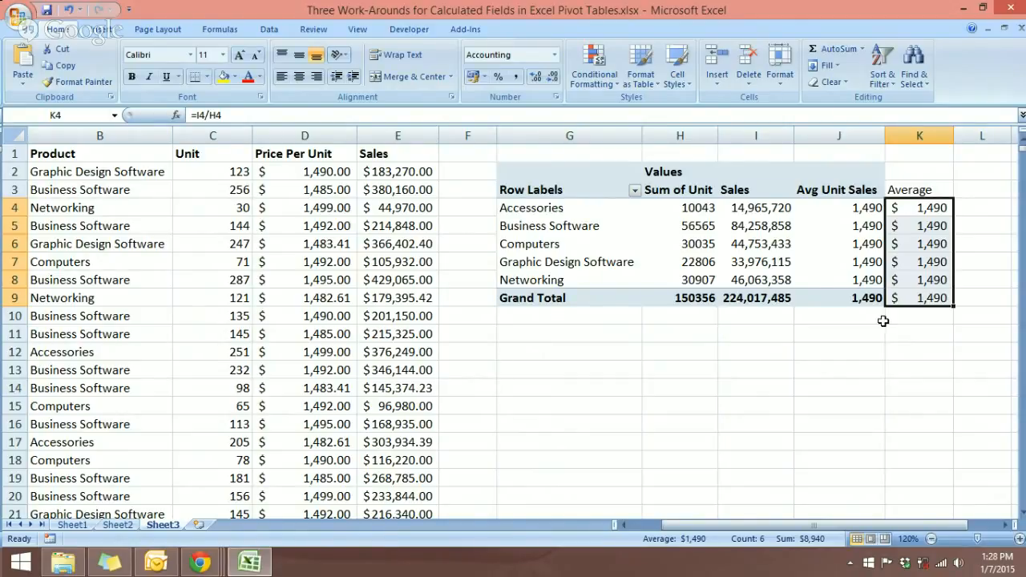
Switch to Chrome and bring up its open windows, including Google+ Hangouts.
left_click(199, 562)
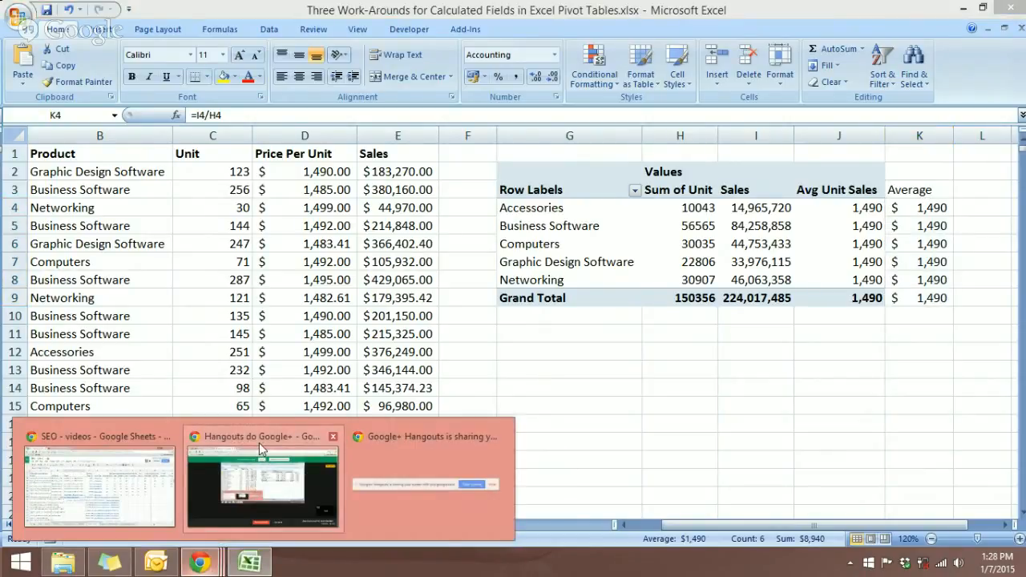